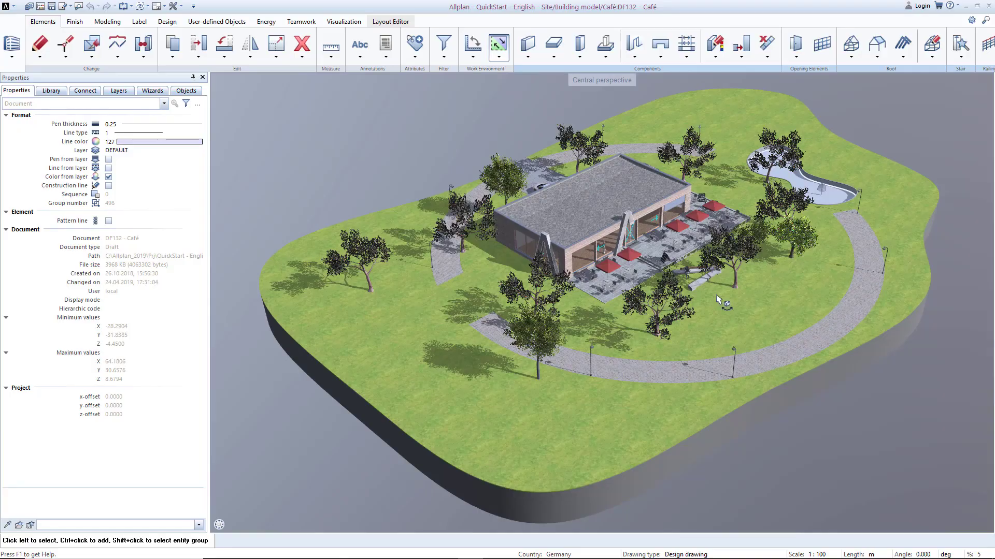
left_click_drag(718, 299, 464, 280)
scroll(708, 287, "down", 5)
scroll(709, 287, "up", 5)
scroll(715, 294, "down", 5)
scroll(714, 294, "up", 5)
scroll(619, 268, "down", 5)
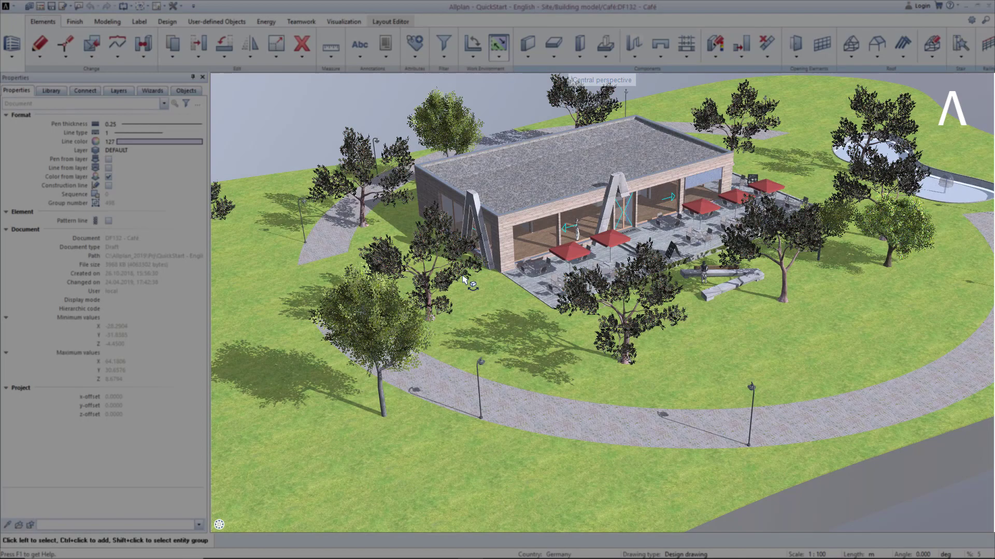
- Load the favorite "Lesson 8 - 1 start.xml" into the project's building structure
left_click(52, 6)
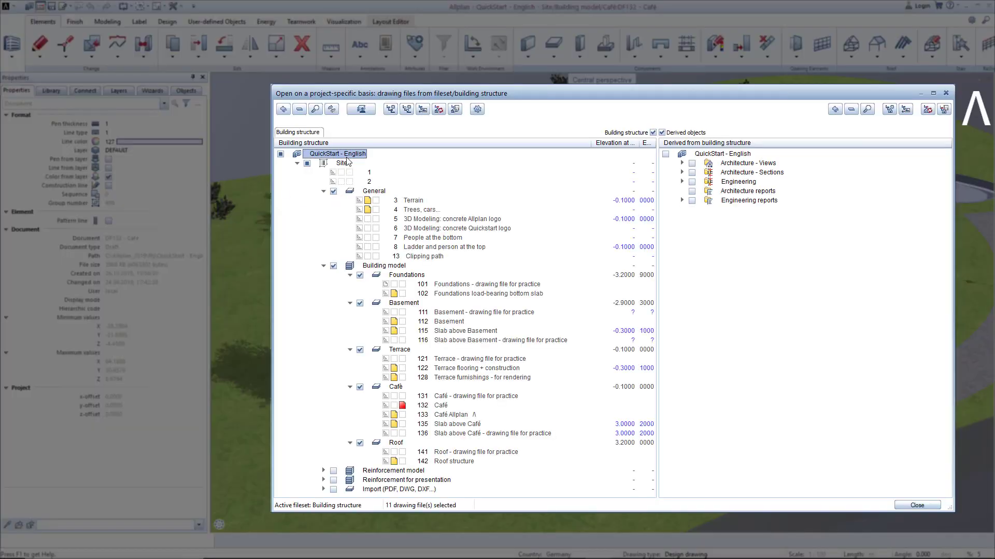
right_click(346, 155)
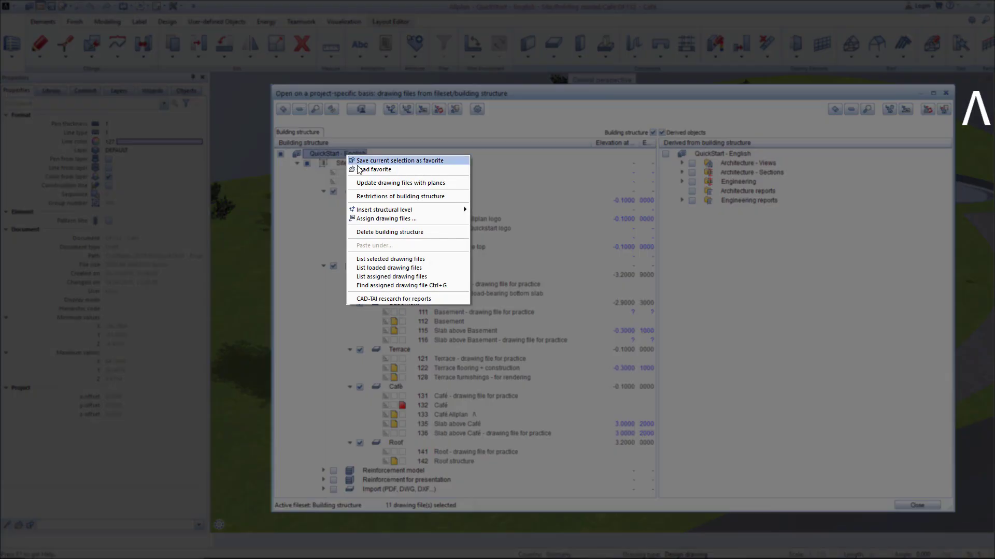
left_click(373, 167)
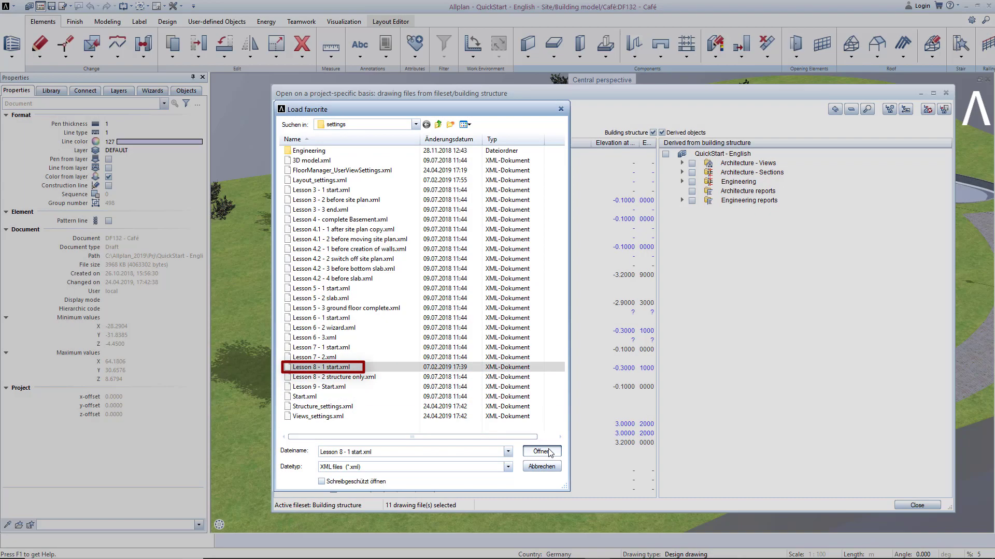
left_click(542, 451)
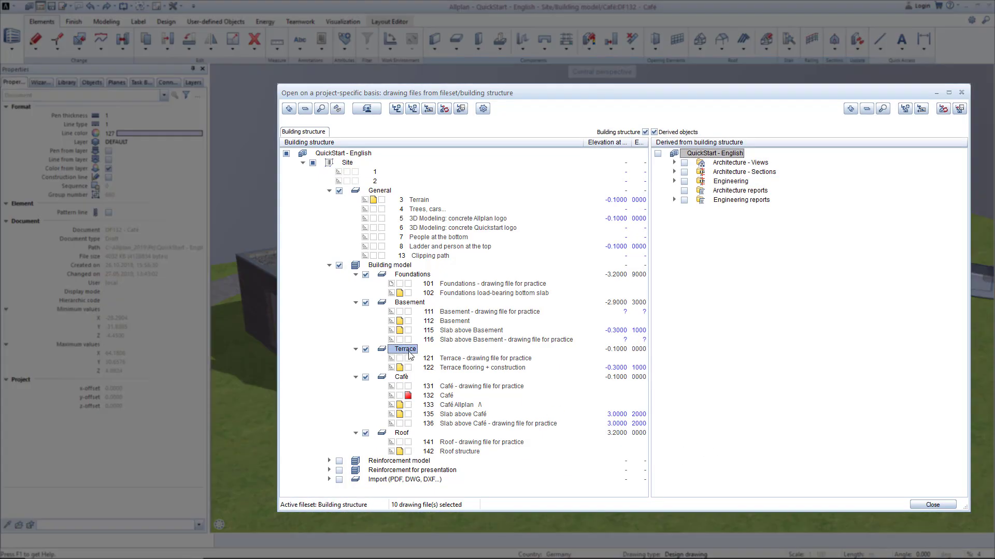
- Assign drawing file 128 to the Terrace structural level and open it in the background alongside the current drawing files
right_click(409, 352)
left_click(428, 393)
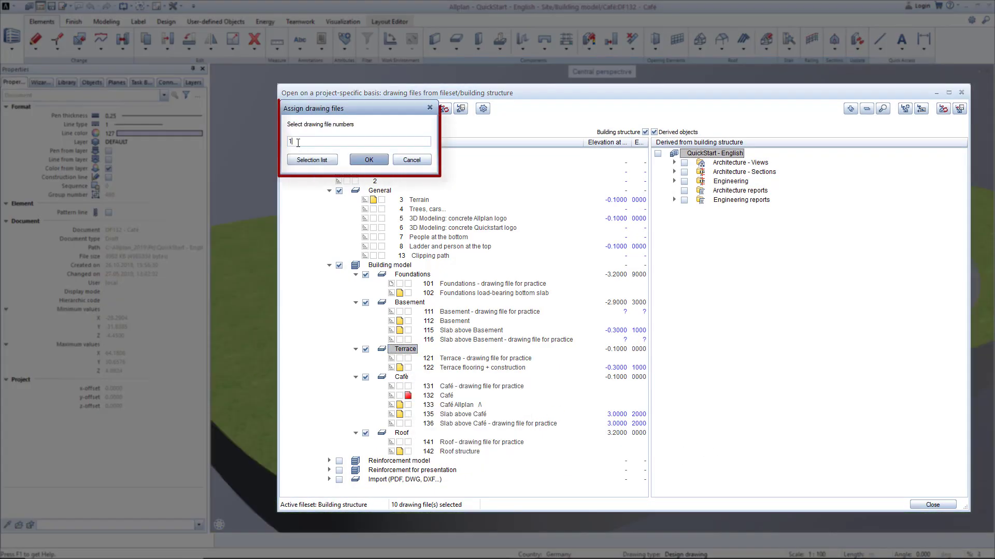
type("128")
left_click(368, 160)
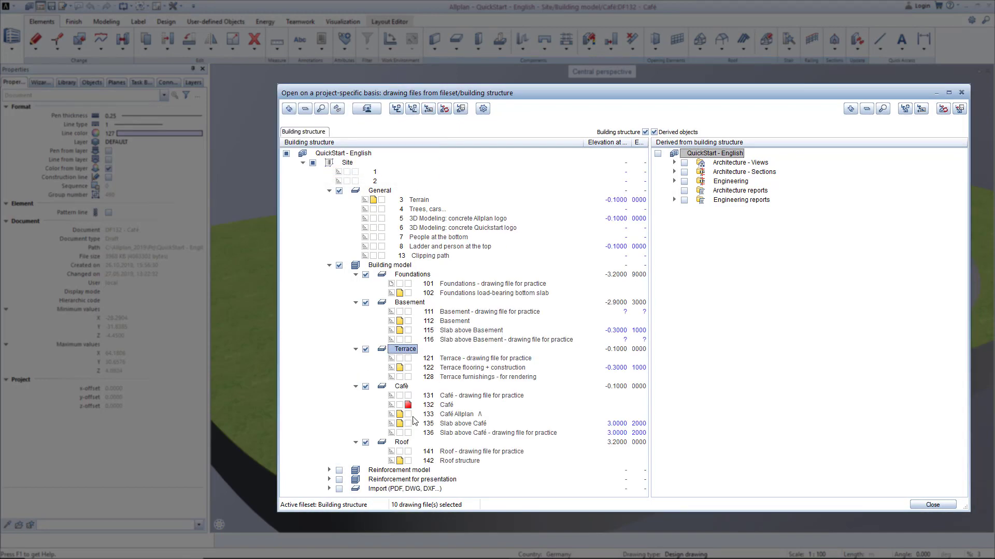
left_click(402, 378)
left_click(932, 505)
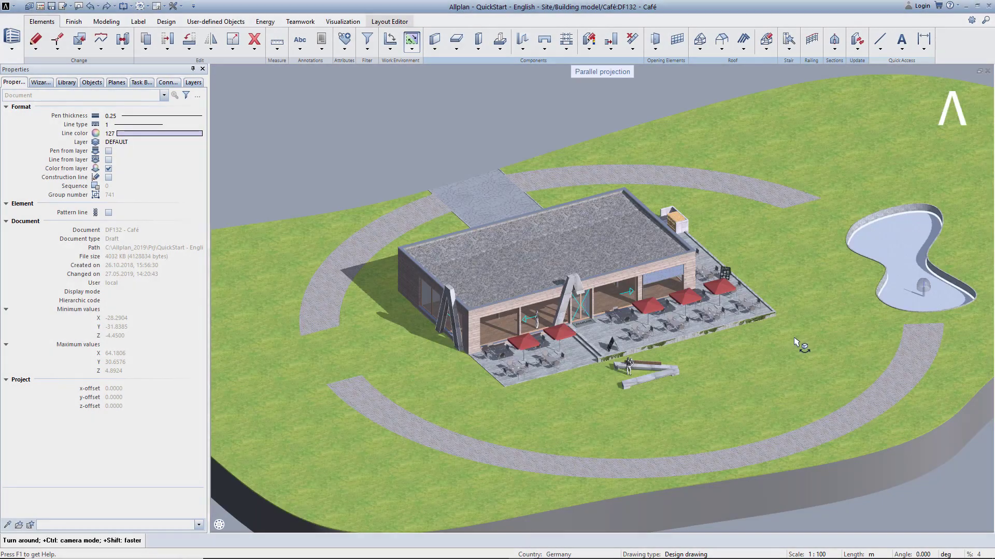
- Open the sunshade on the café's front window beside the terrace for editing and raise it using its opening ratio handle
left_click_drag(747, 376, 742, 391)
scroll(627, 373, "up", 5)
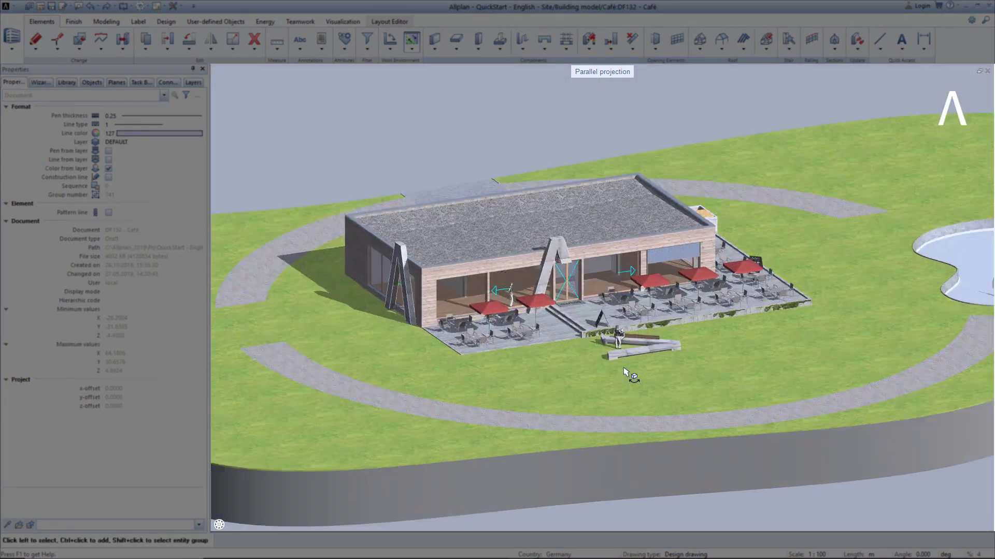
left_click_drag(626, 370, 650, 259)
scroll(684, 130, "up", 4)
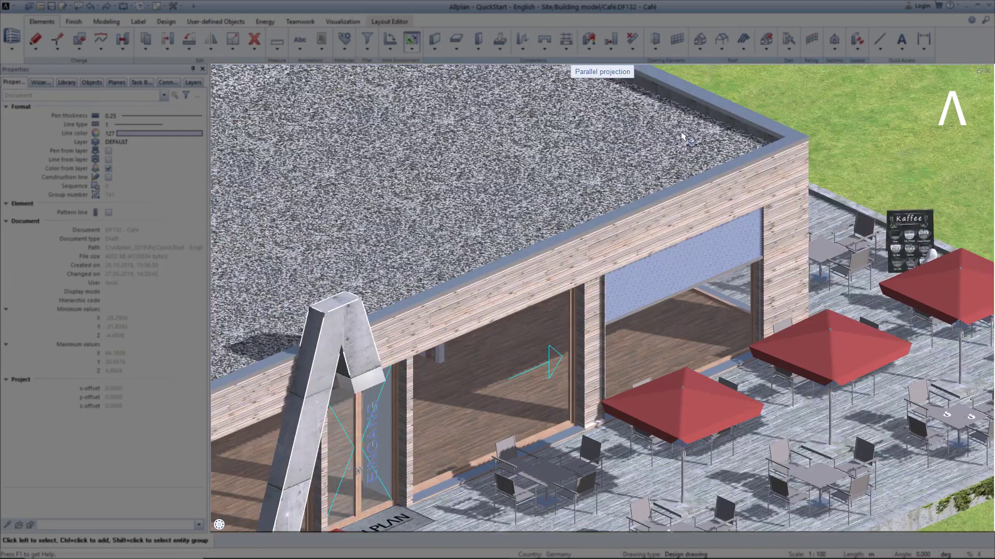
left_click_drag(652, 314, 689, 298)
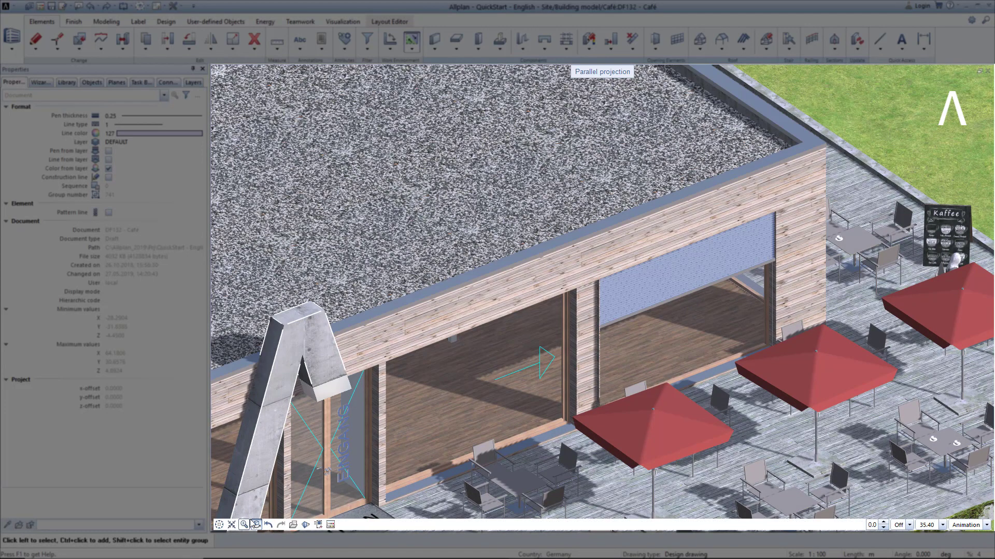
left_click(666, 289)
double_click(664, 284)
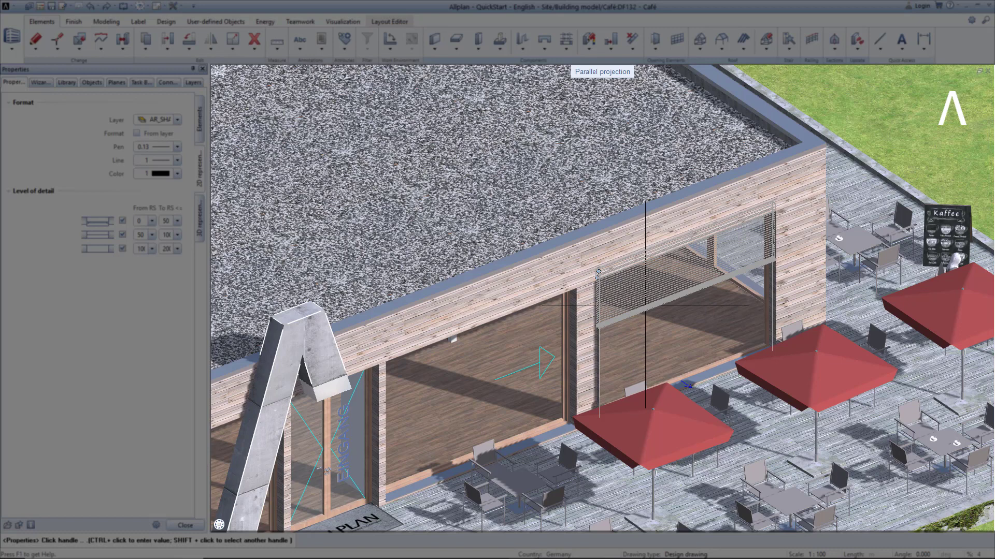
left_click(663, 290)
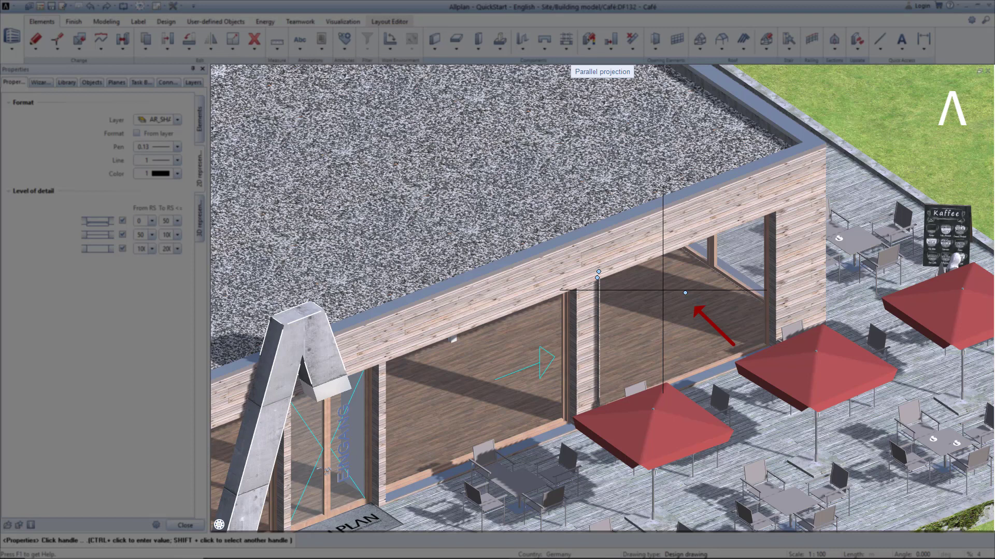
left_click(662, 291)
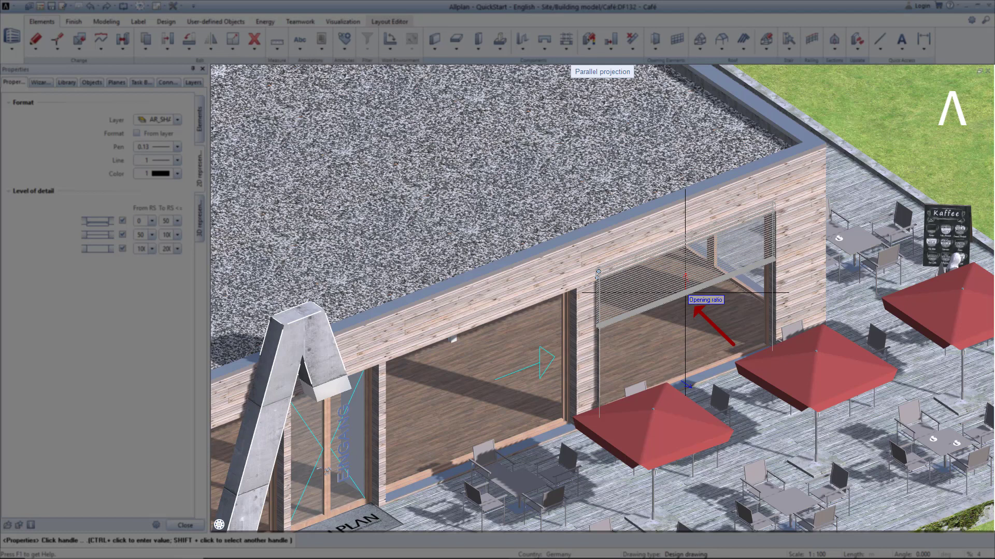
left_click(685, 293)
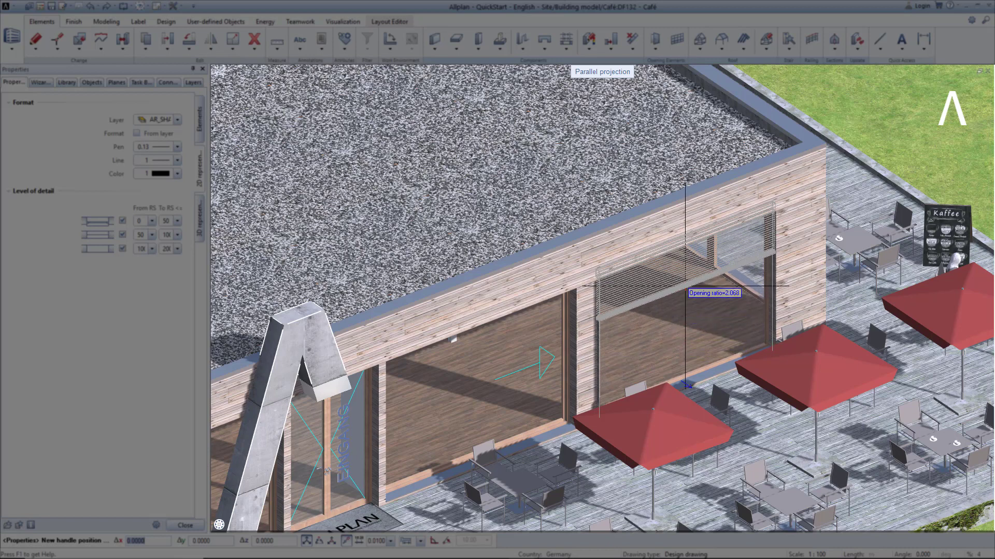
left_click(683, 262)
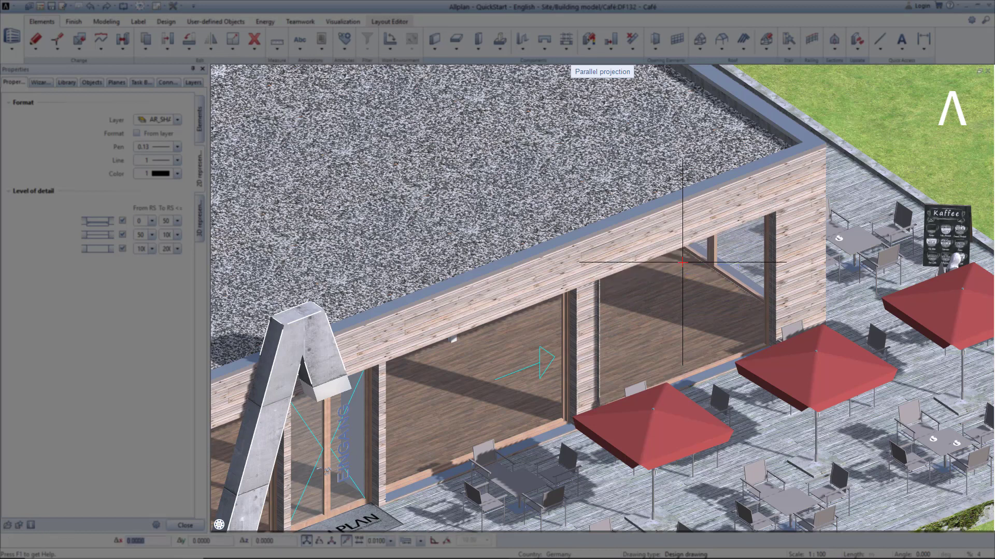
key("Escape")
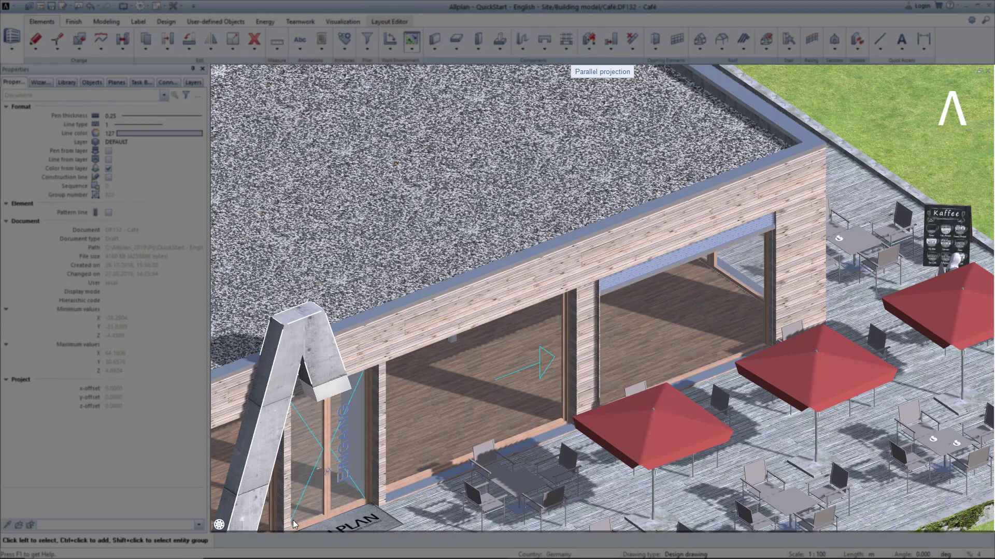
mouse_move(257, 526)
scroll(513, 342, "down", 5)
middle_click_drag(513, 339, 501, 394, "shift")
scroll(501, 394, "up", 6)
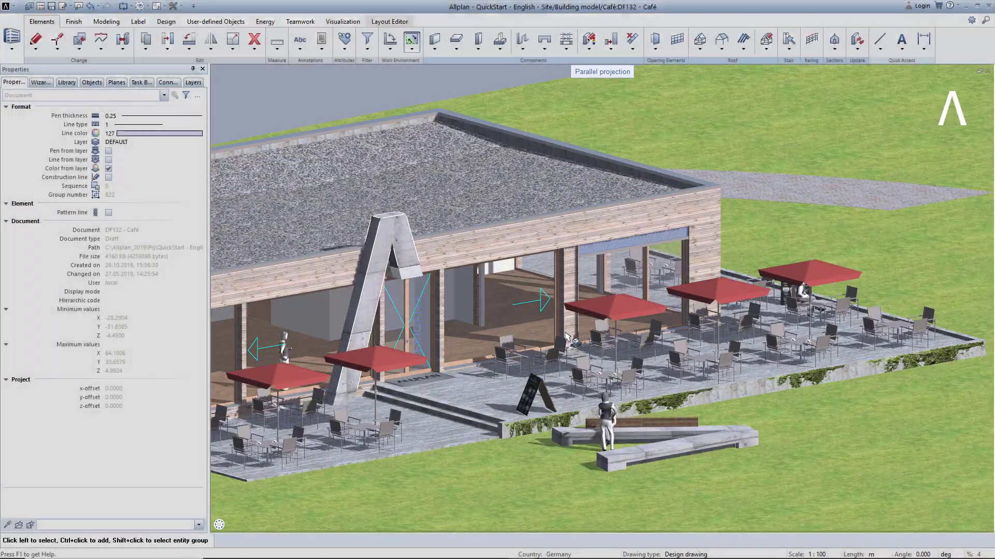
scroll(566, 336, "up", 5)
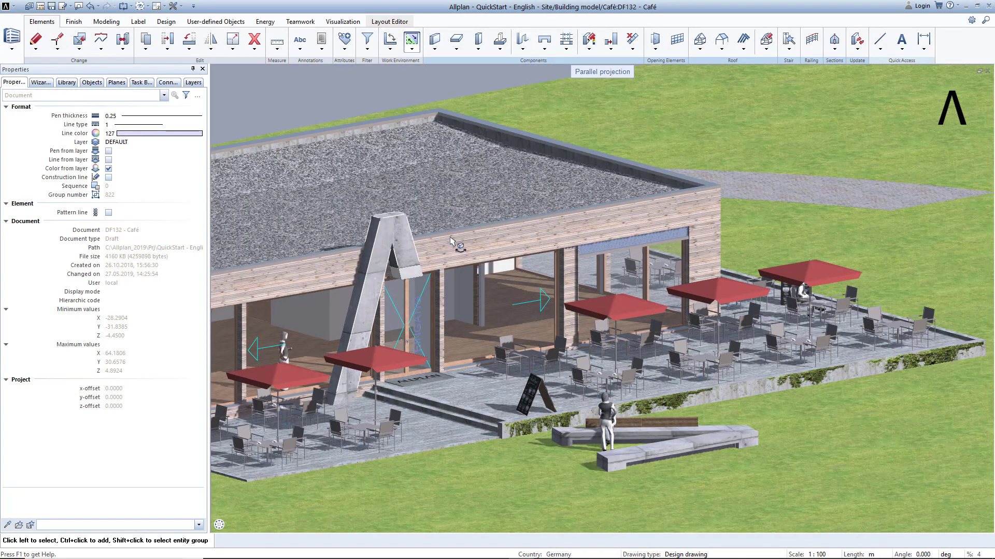
- Insert a View structural level under "Views - structural level for practice" in the derived building structure
left_click(40, 7)
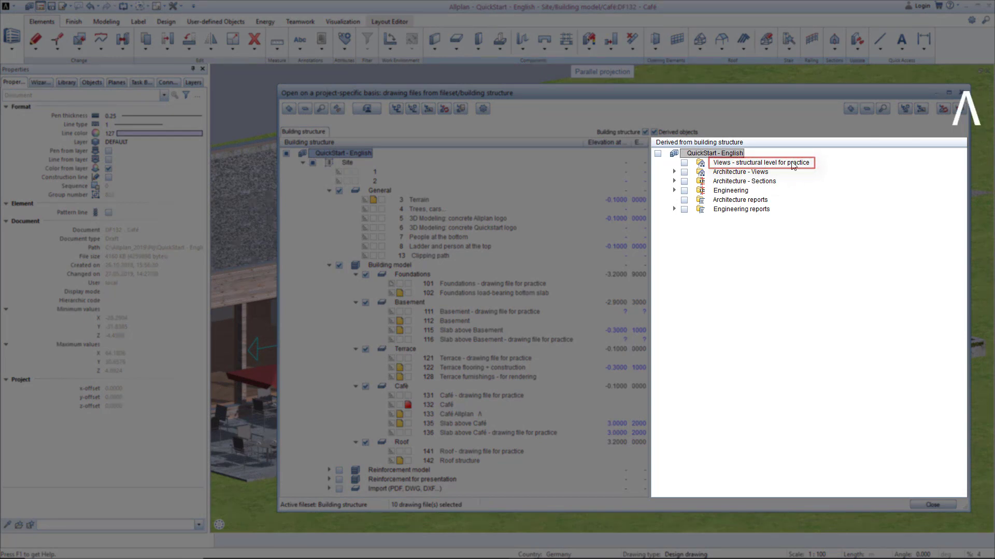
right_click(793, 165)
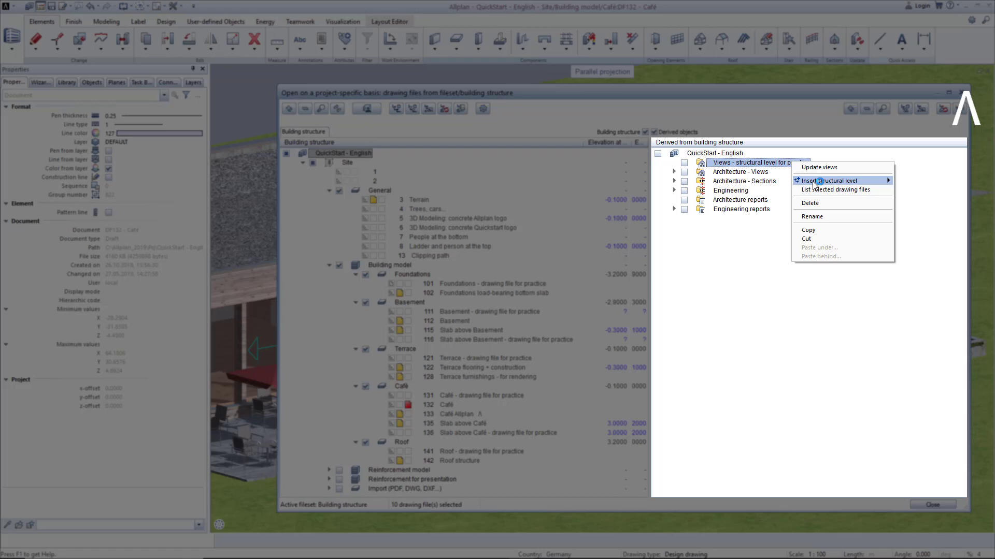
mouse_move(819, 186)
left_click(906, 189)
left_click(755, 174)
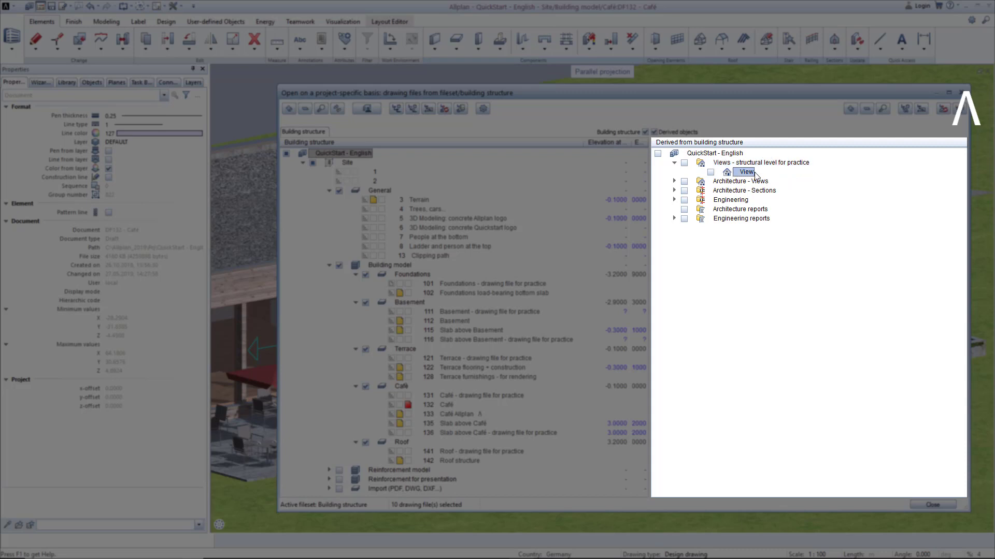
- Rename the new view structural level as "South view"
right_click(755, 174)
left_click(772, 231)
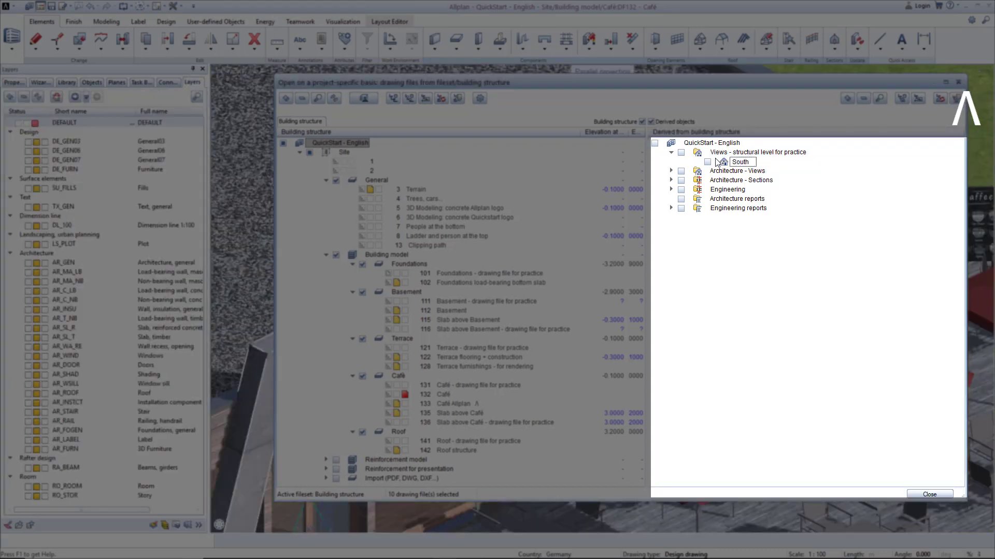
type("South view")
key("Return")
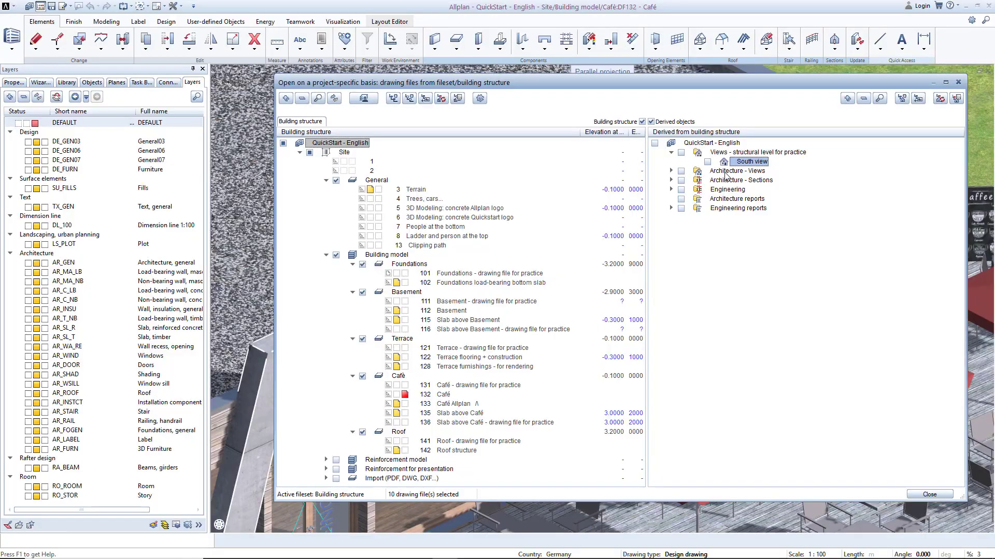
- Assign drawing file 1015 to the South view level under "Views - structural level for practice"
right_click(746, 167)
left_click(758, 181)
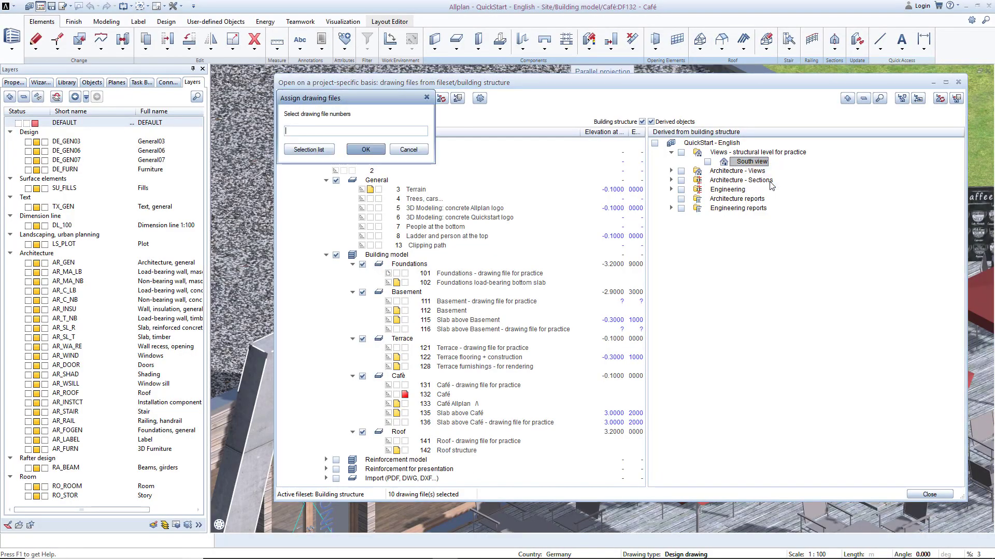
type("1015")
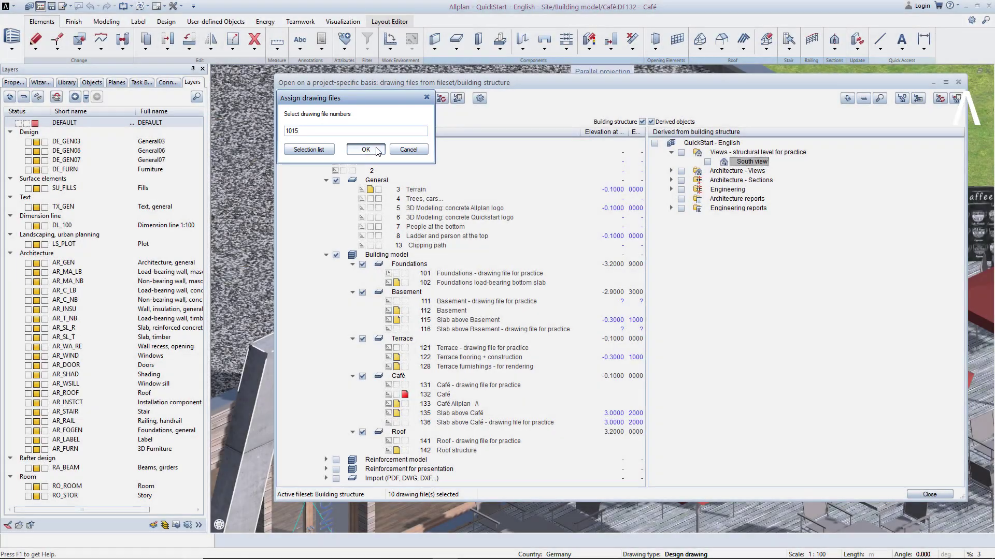
left_click(365, 149)
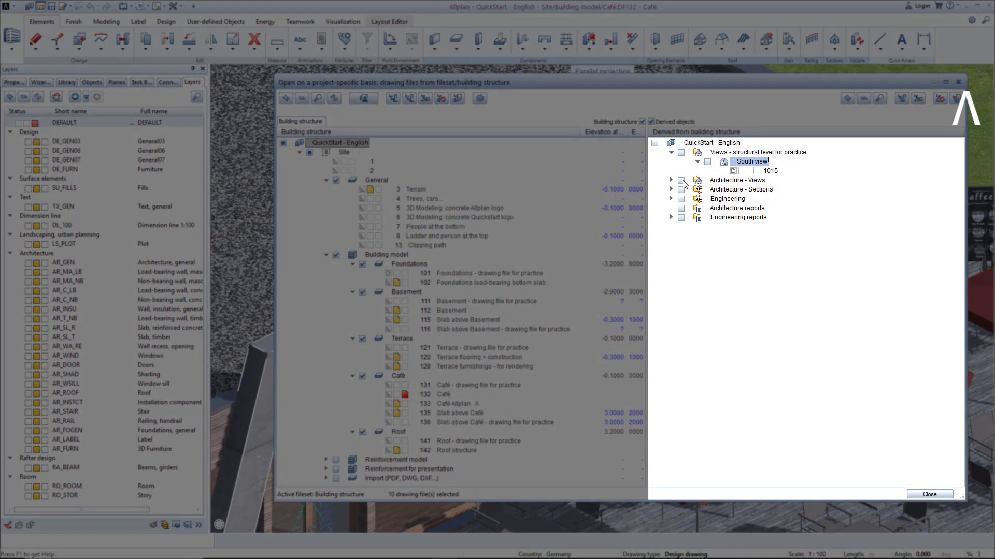
- Activate the "Architecture - Views" structural level and check the drawing files it contains
left_click(682, 182)
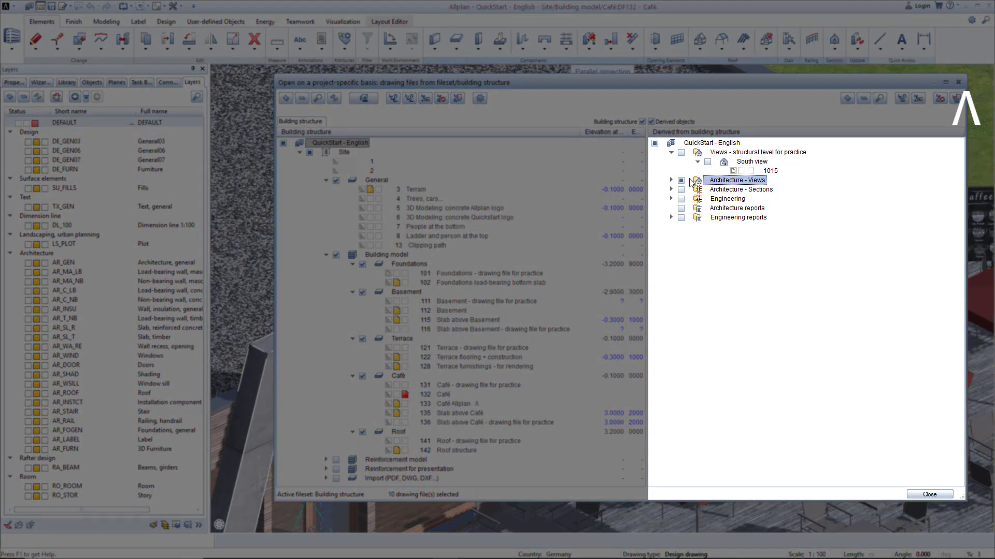
left_click(848, 99)
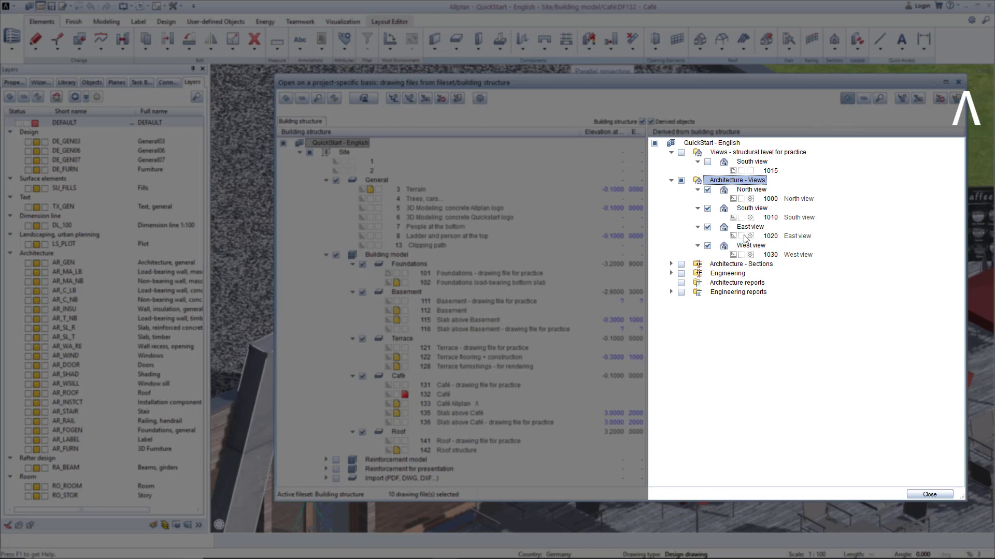
left_click(671, 181)
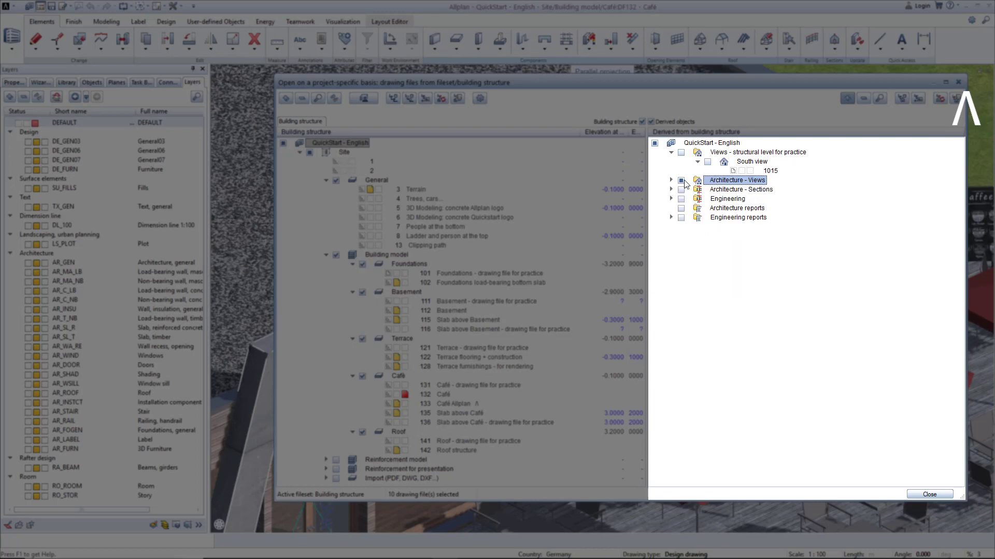
- Start generating a view in drawing file 1015, keeping source drawing files 3, 102, 112, 115, 122, 128, 132, 133, 135 and 142
right_click(770, 171)
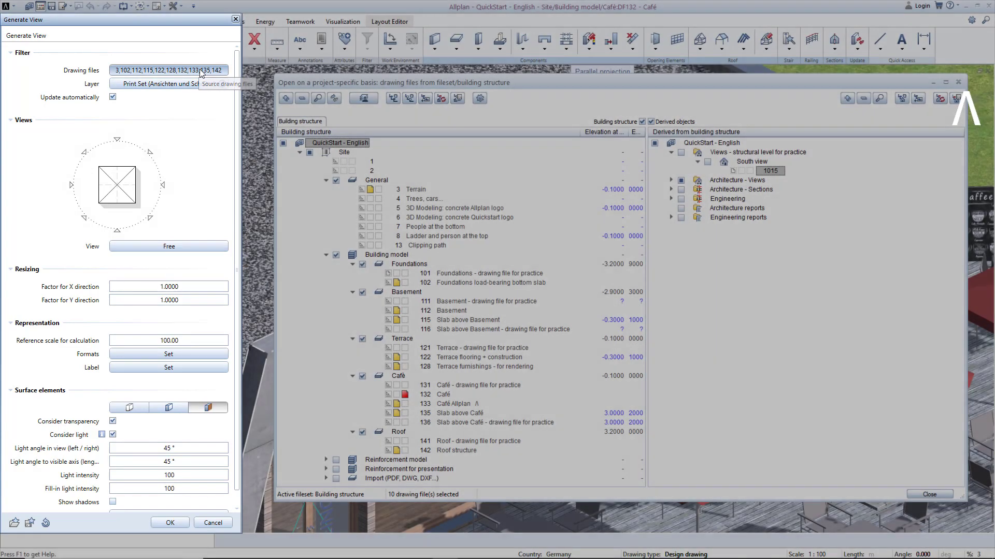
left_click(201, 73)
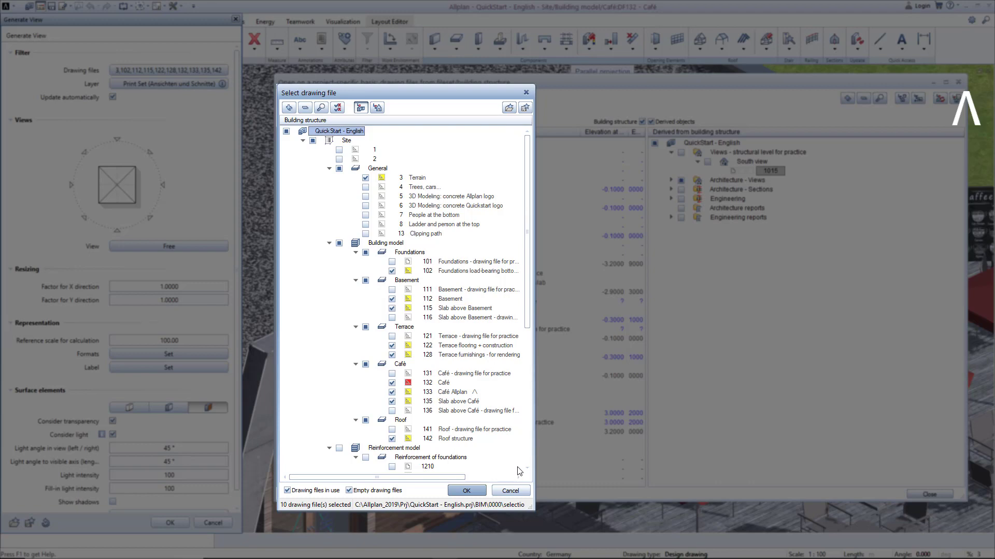
left_click(474, 491)
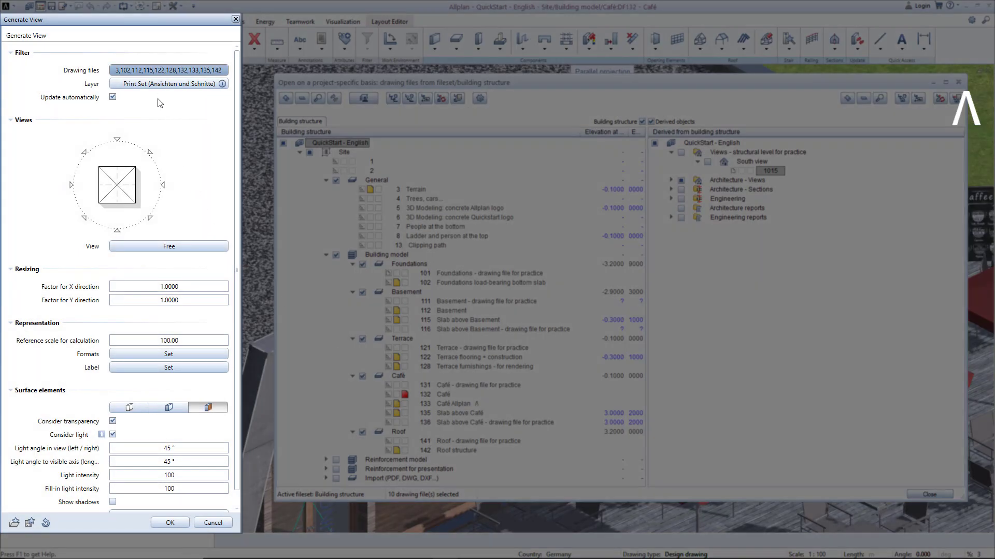
- Filter the layers considered in the generated view by the "Views and sections" print set
left_click(162, 87)
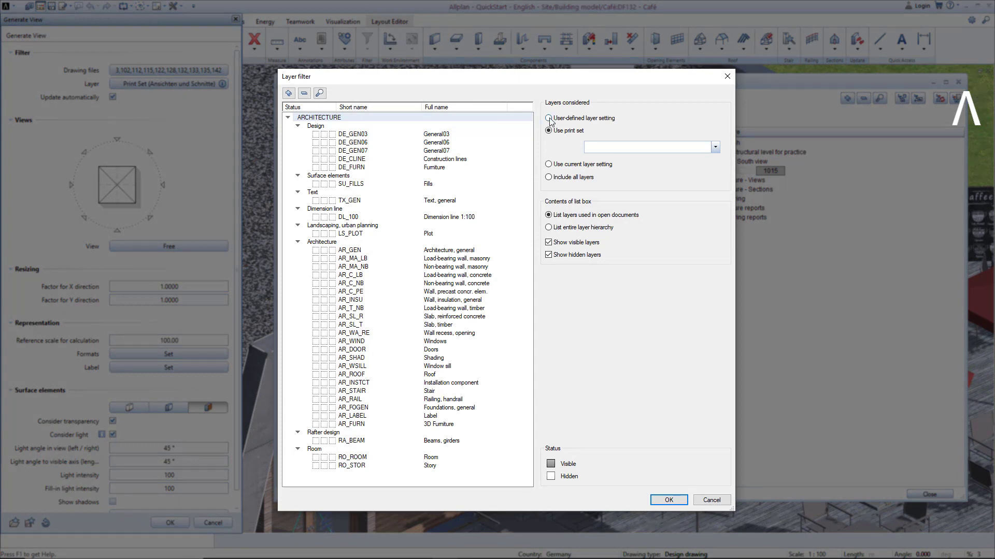
left_click(548, 119)
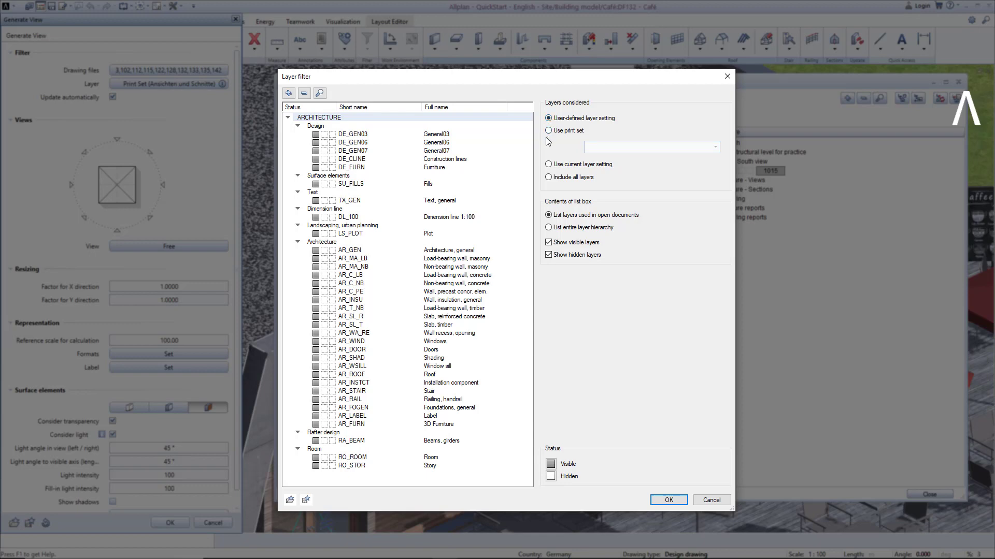
left_click(548, 131)
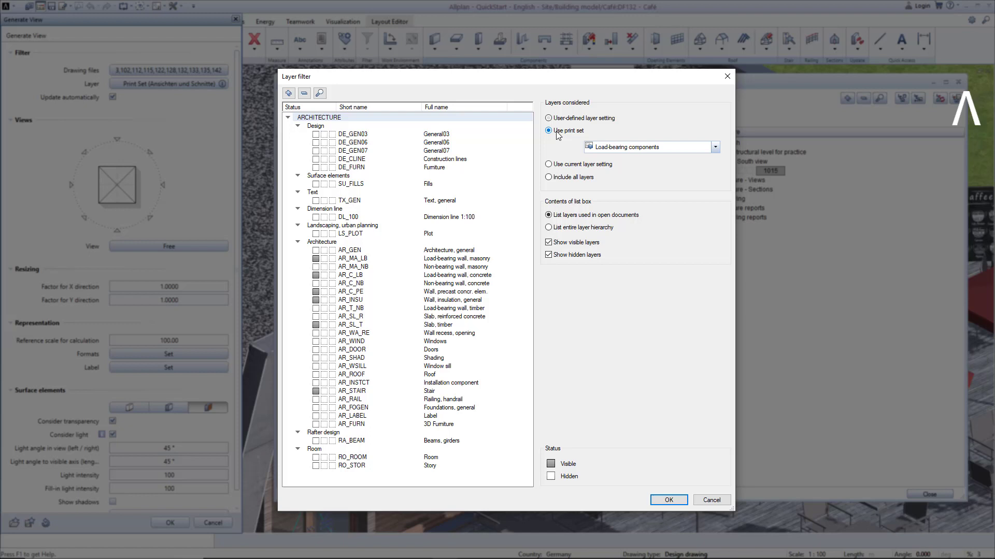
left_click(715, 147)
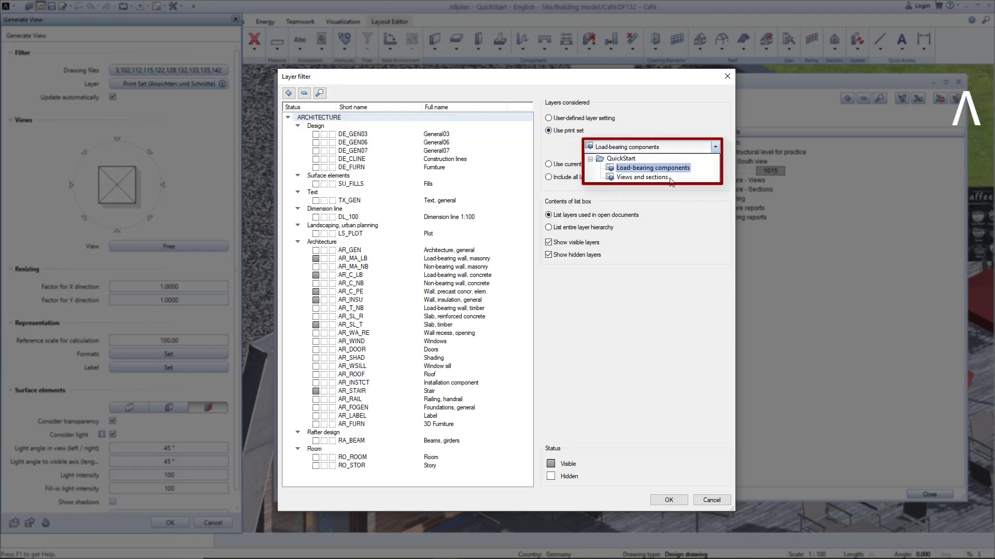
left_click(643, 177)
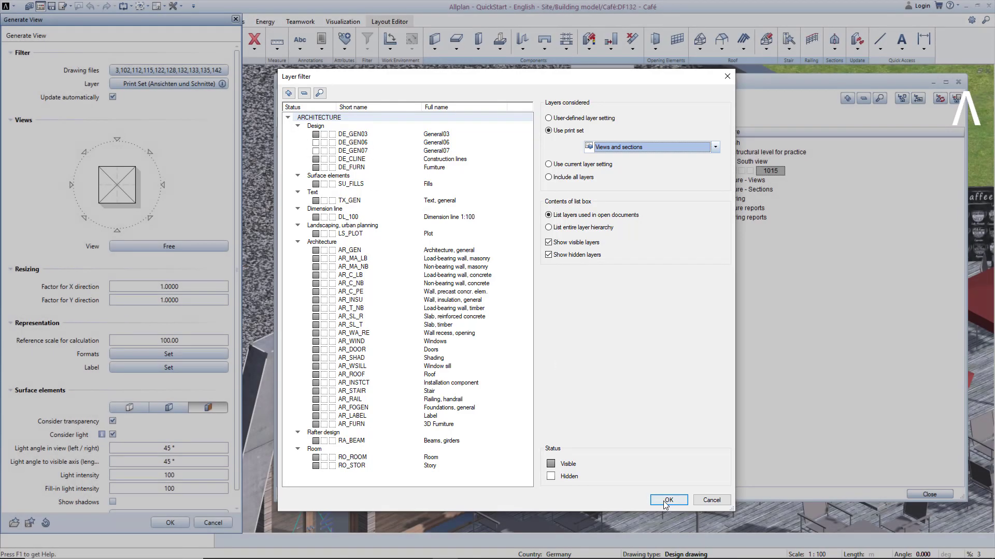
left_click(669, 500)
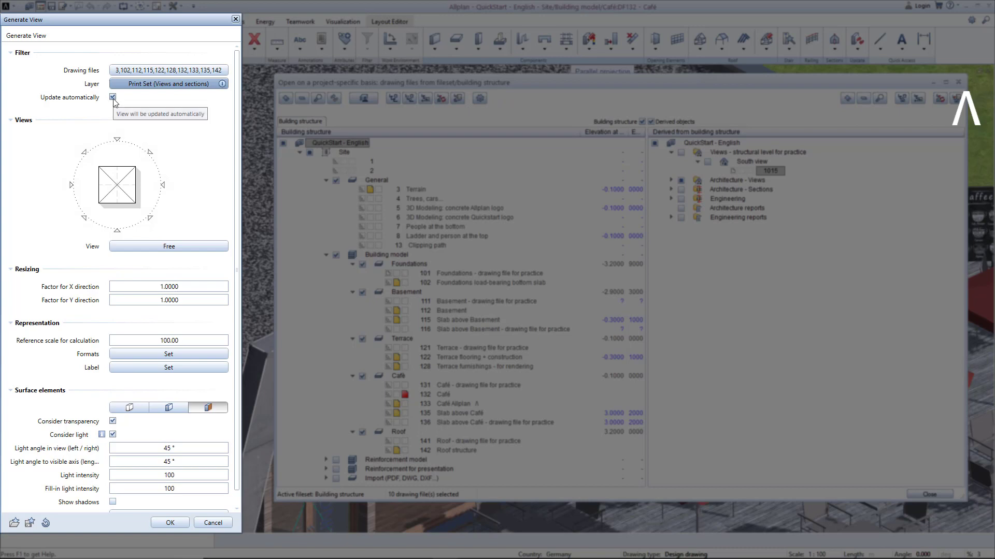
- Choose Front, South Elevation as the view direction, keep the existing format settings and generate the view
left_click(117, 231)
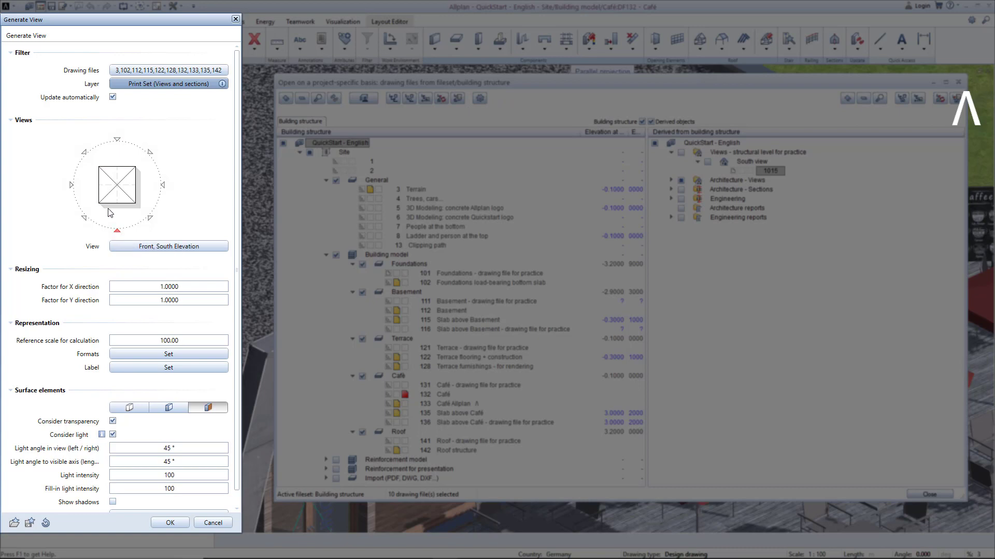
left_click(200, 354)
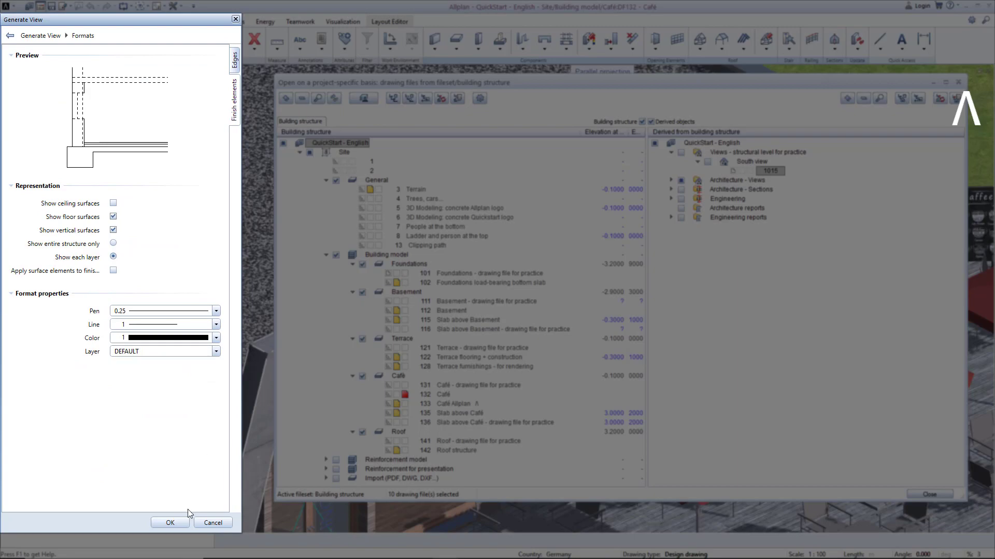
left_click(170, 522)
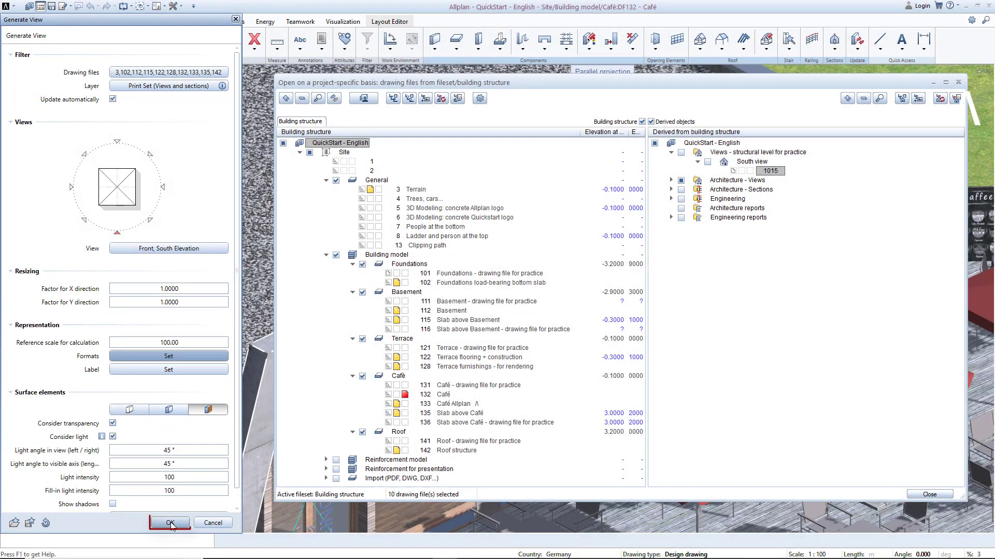
left_click(171, 523)
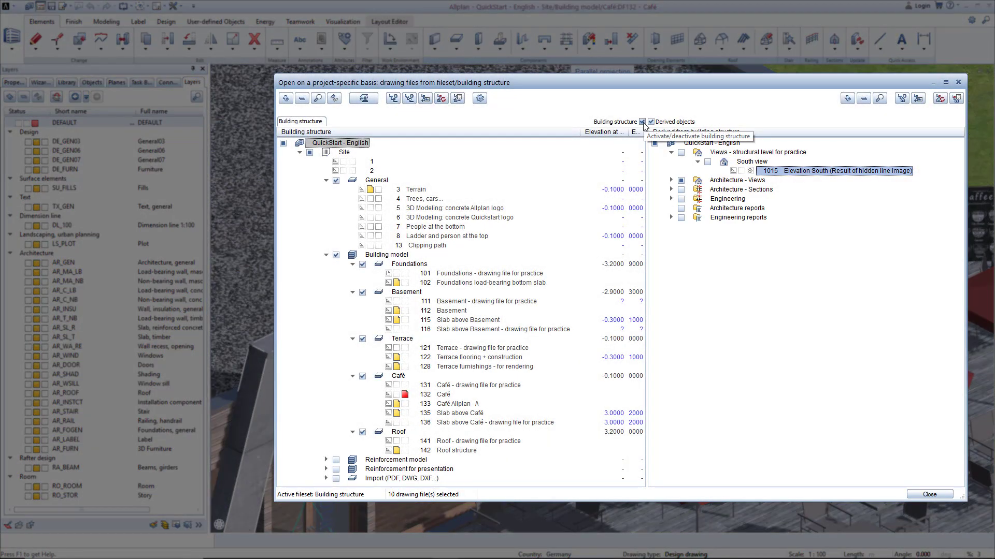
- Deactivate the building structure, make drawing file 1015 current and close the drawing file selection
left_click(641, 121)
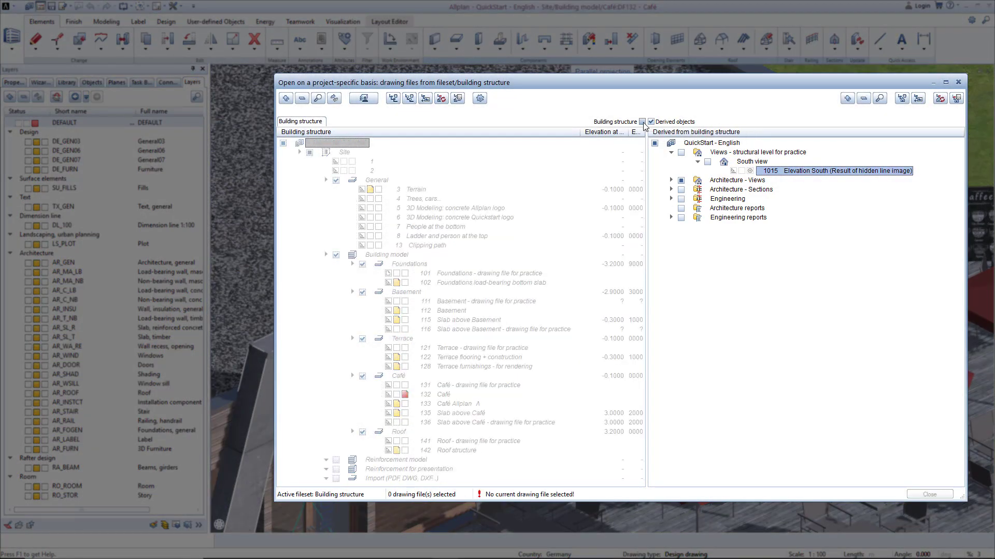
left_click(750, 171)
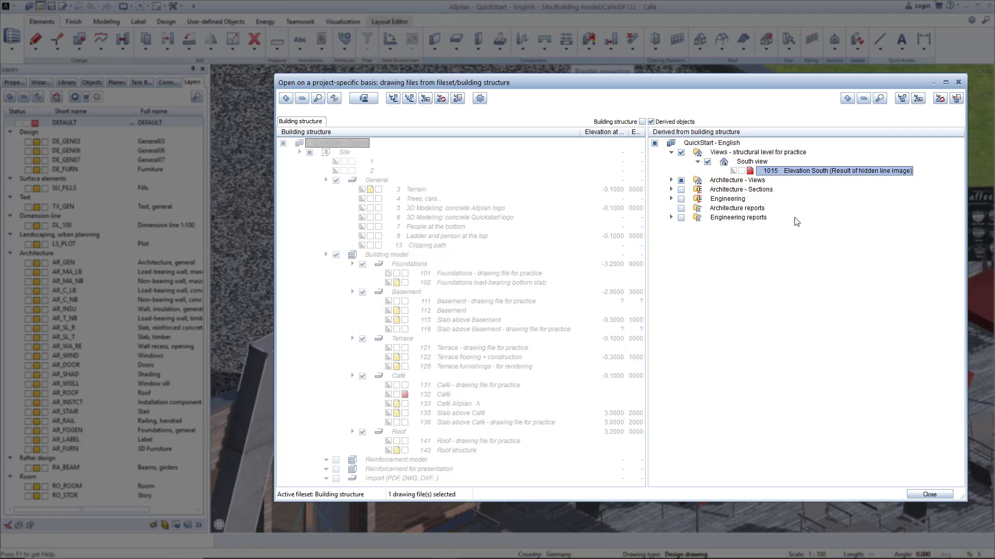
left_click(928, 494)
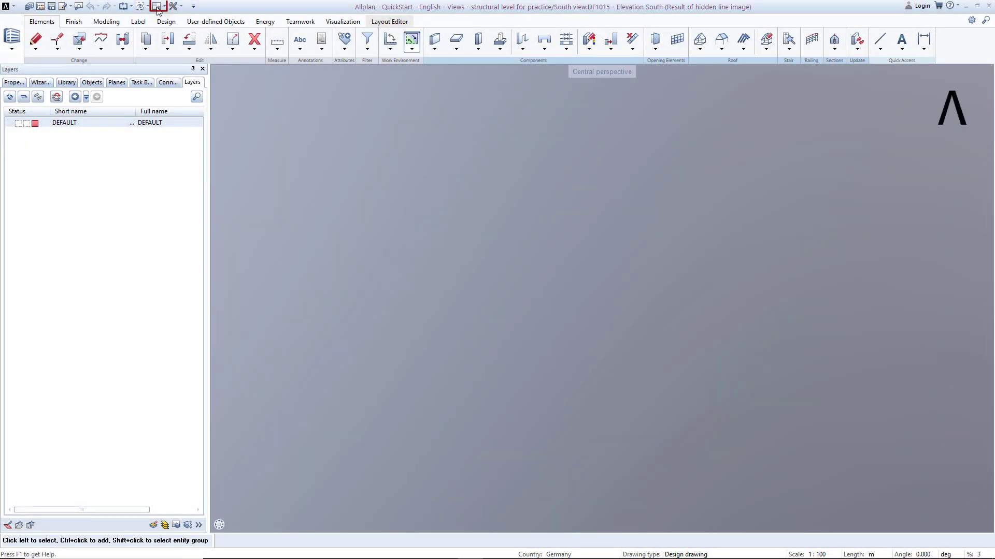
- Switch to a single viewport in plan and inspect the generated south elevation and its heading
left_click(156, 6)
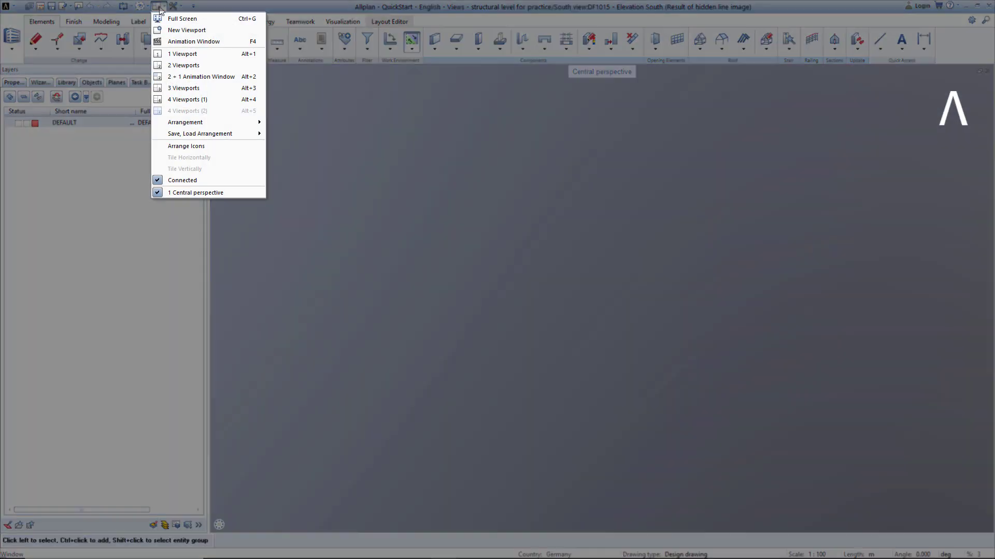
left_click(185, 54)
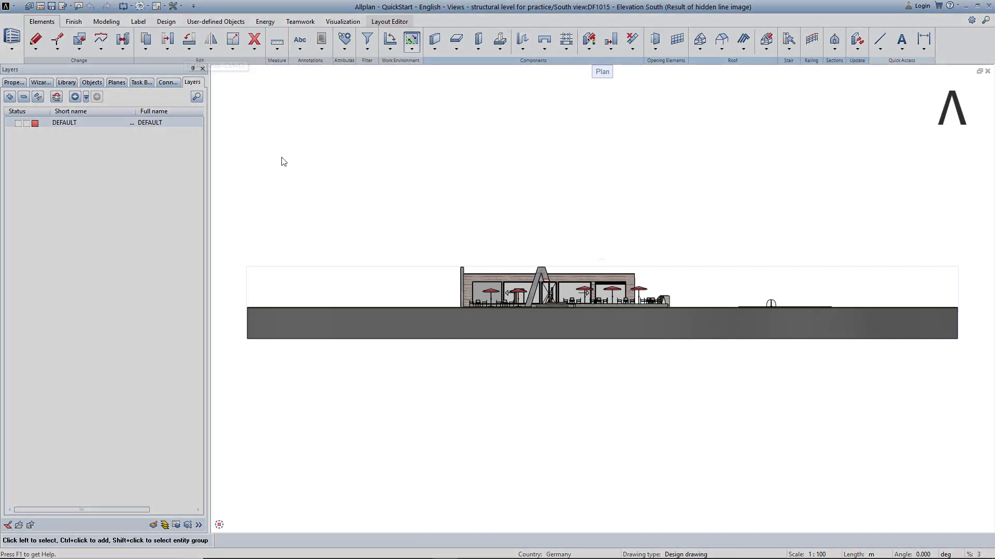
scroll(585, 298, "up", 6)
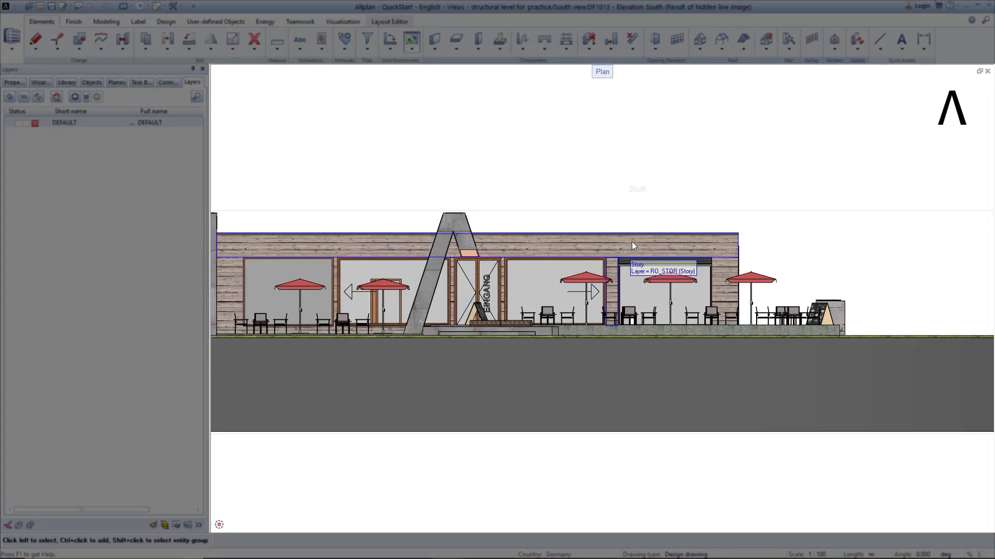
scroll(652, 205, "up", 4)
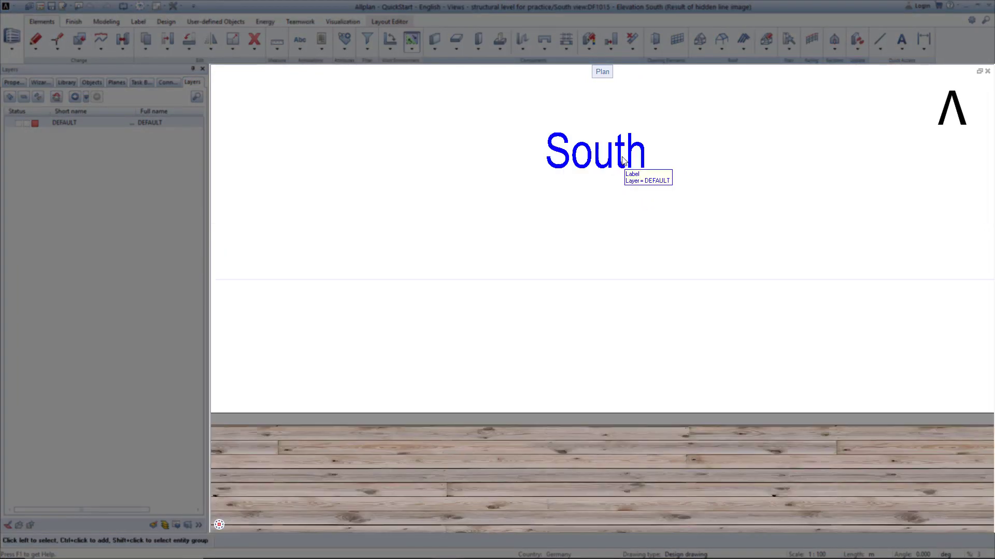
scroll(622, 159, "down", 10)
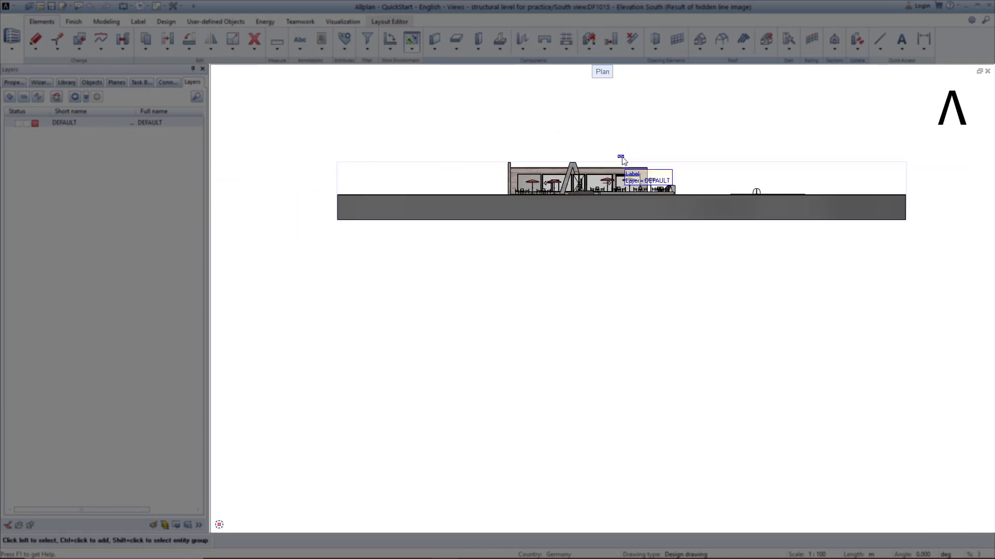
- Modify the south elevation's label settings by turning off the heading, and apply the change
double_click(907, 179)
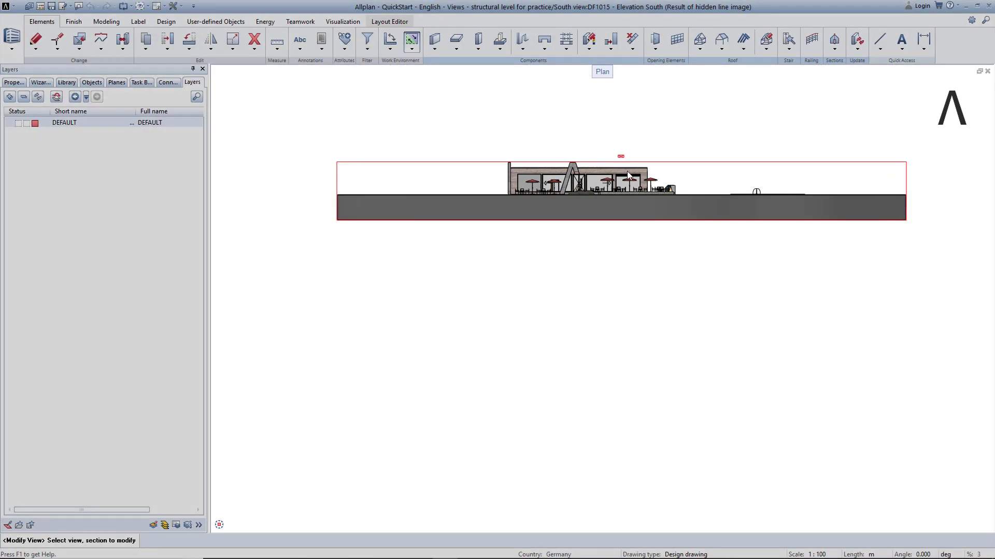
left_click(627, 171)
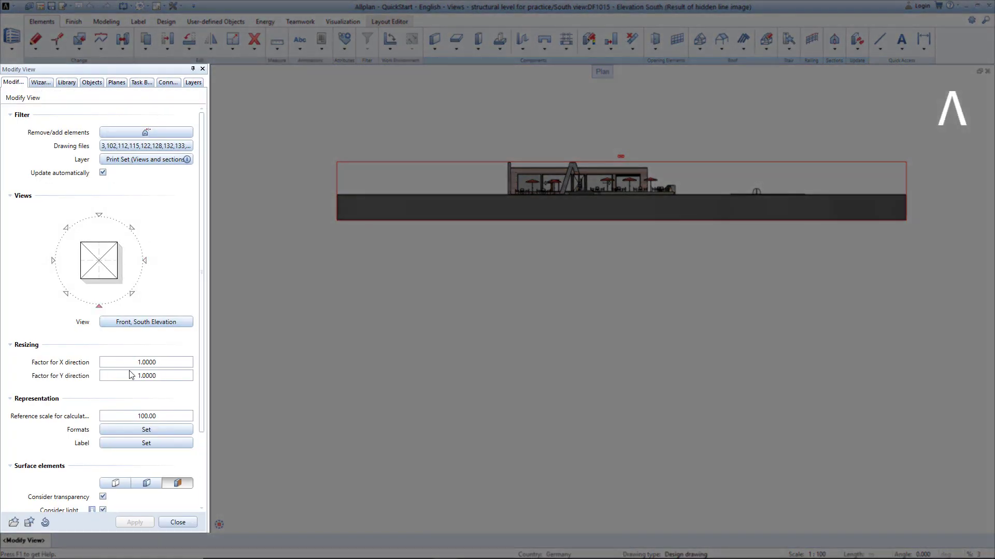
left_click(153, 446)
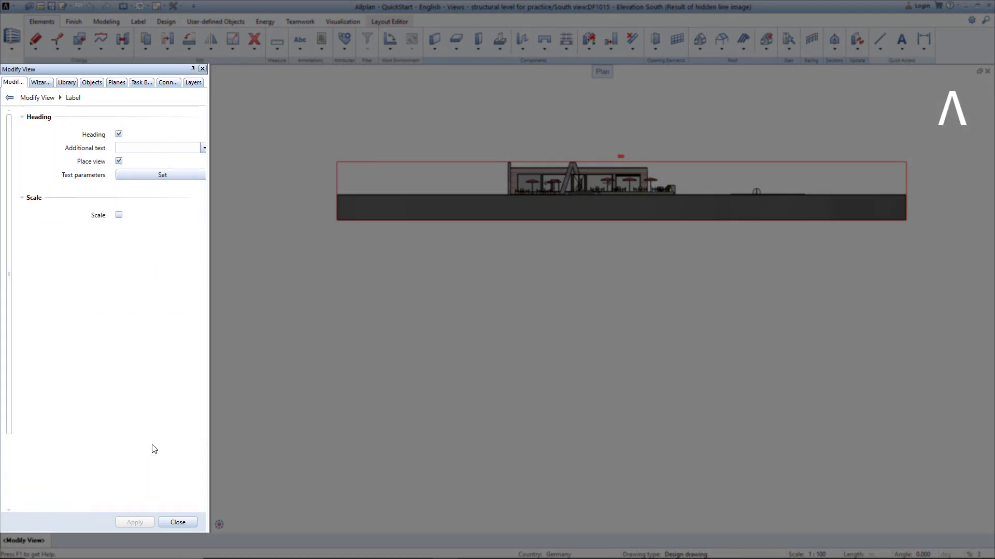
left_click(107, 134)
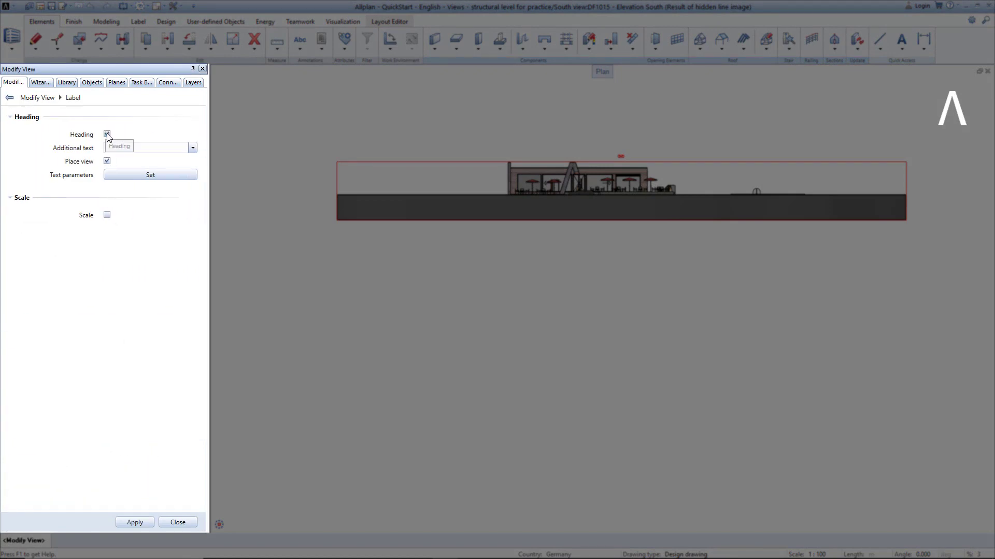
left_click(107, 135)
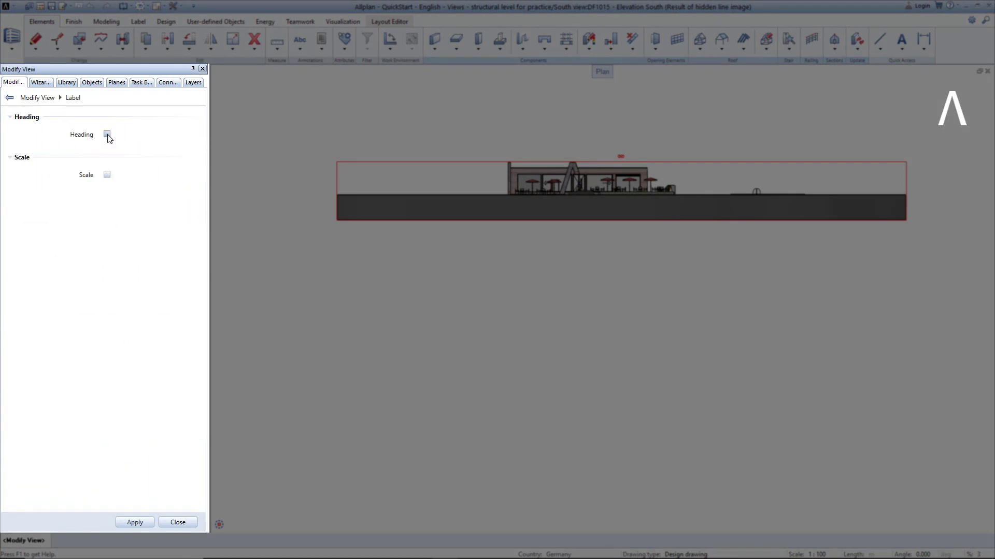
left_click(136, 523)
left_click(177, 522)
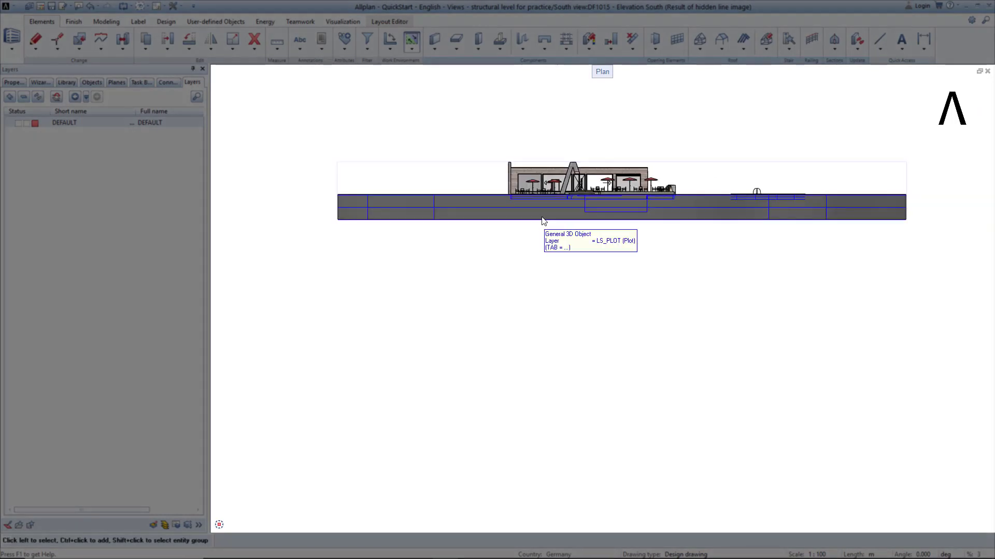
- Deactivate the derived objects, reactivate the building structure and open only drawing file 132 Café
mouse_move(542, 234)
middle_mouse_down()
mouse_move(551, 294)
mouse_move(533, 319)
middle_mouse_up()
scroll(534, 319, "up", 1)
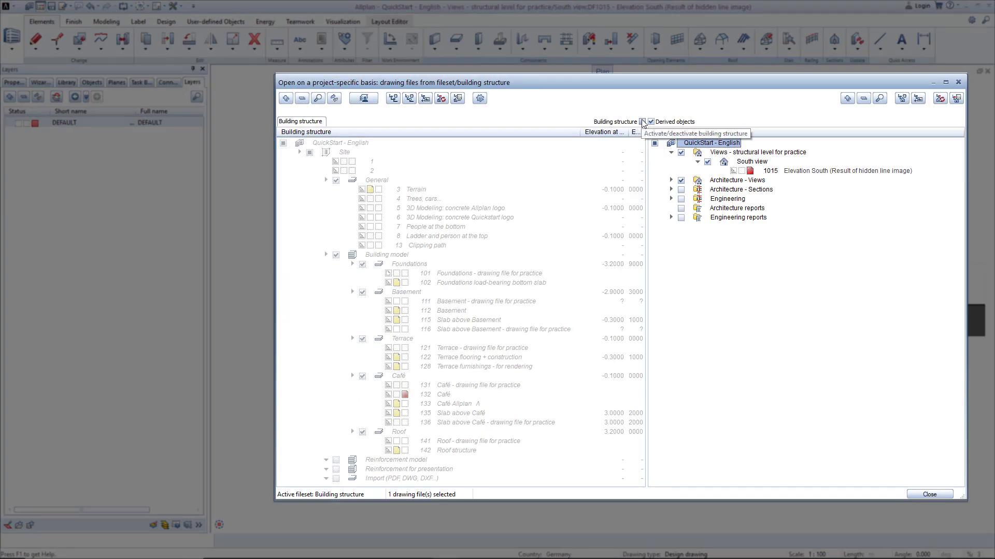
left_click(651, 122)
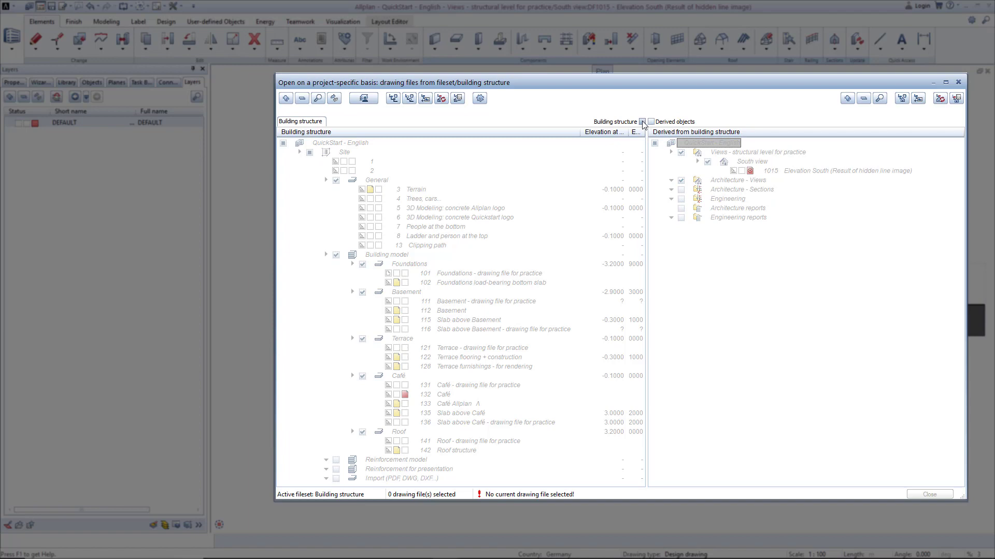
left_click(642, 122)
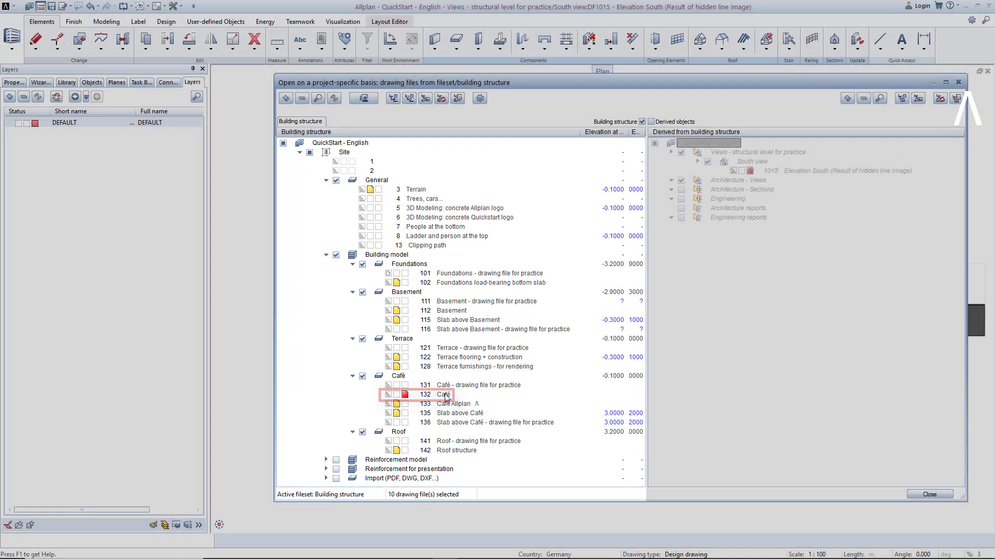
double_click(445, 396)
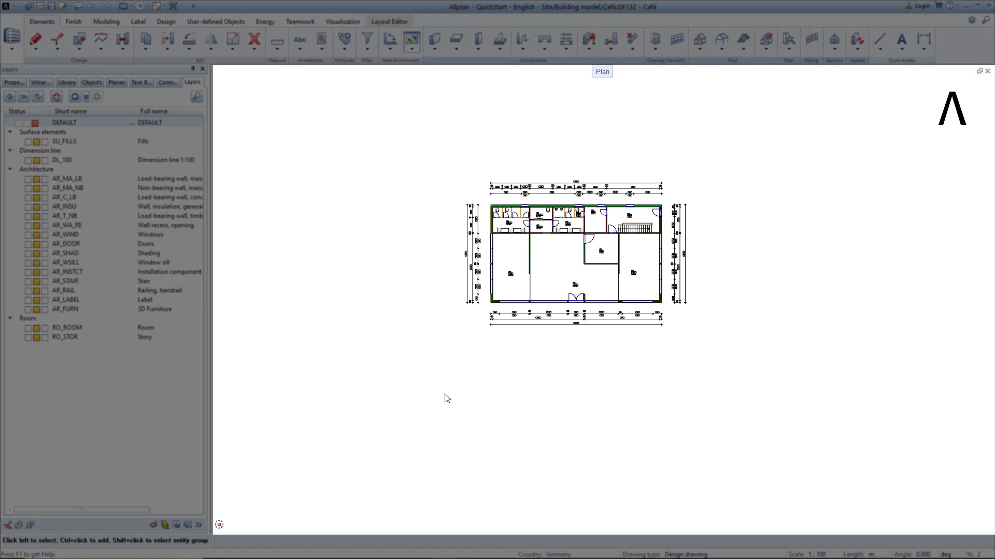
- Draw a straight wall across the building's full width in front of the south façade, using the existing exterior wall's properties
scroll(572, 264, "up", 5)
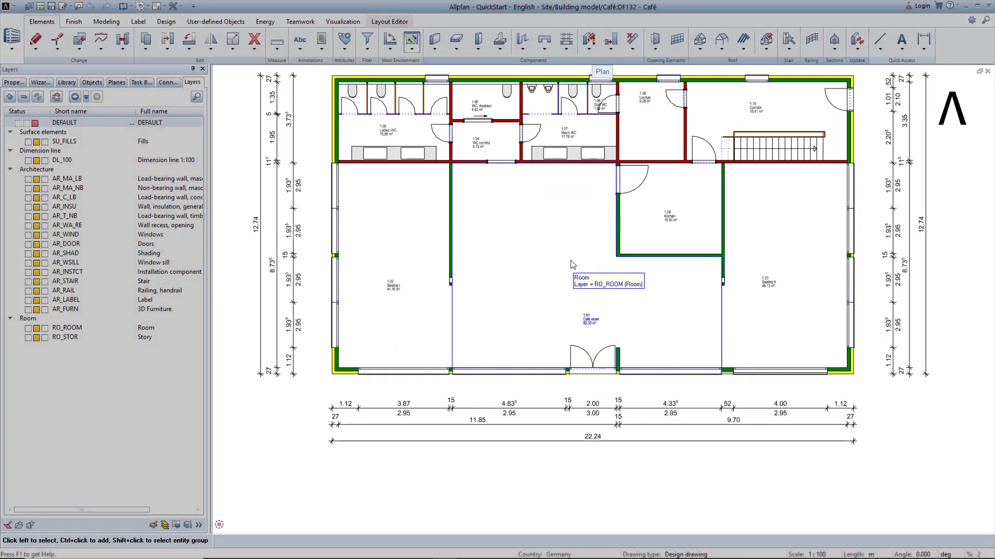
scroll(572, 264, "down", 1)
right_click(384, 354)
right_click(385, 354)
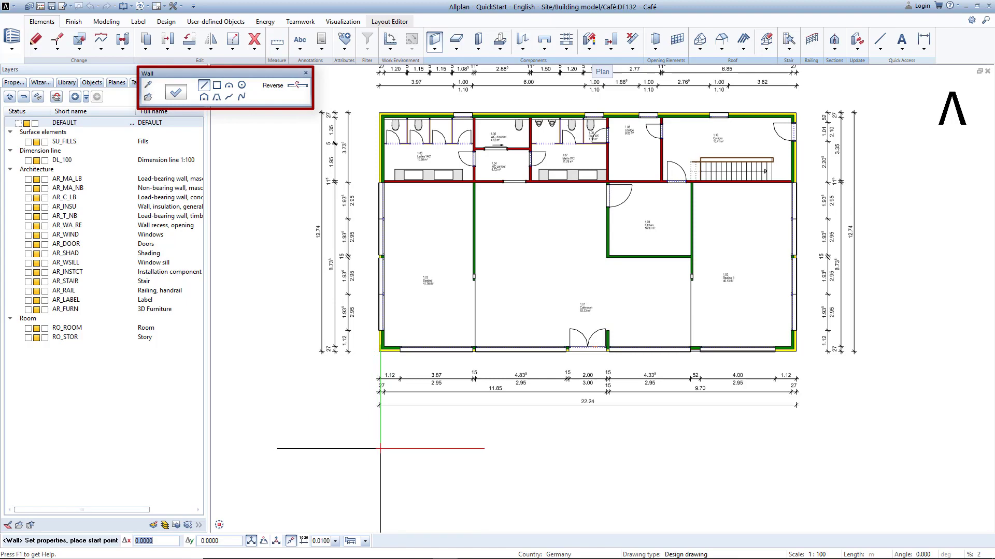
left_click(381, 449)
left_click(795, 449)
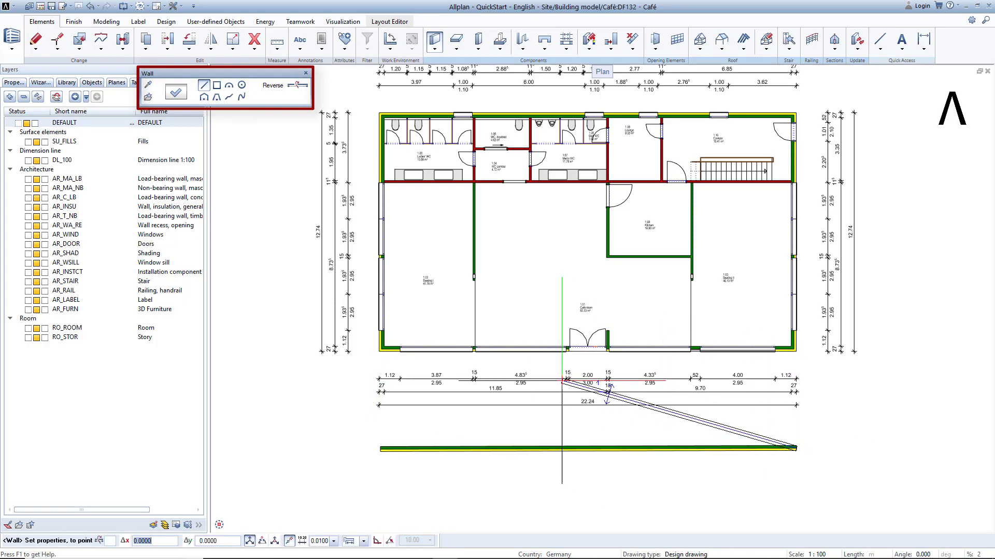
key("Escape")
- Reactivate the derived objects and open only drawing file 1015 to check the updated south elevation
key("ctrl+o")
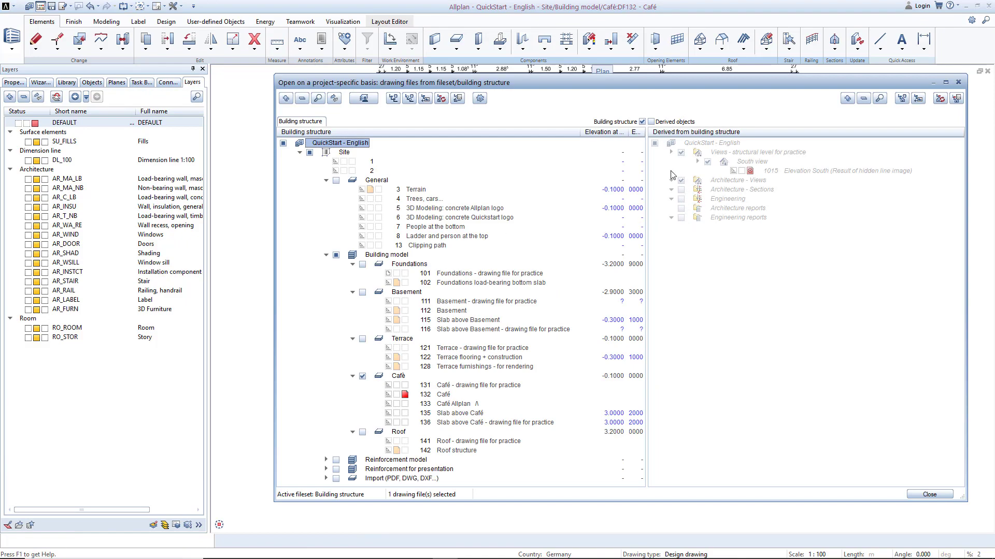
left_click(661, 138)
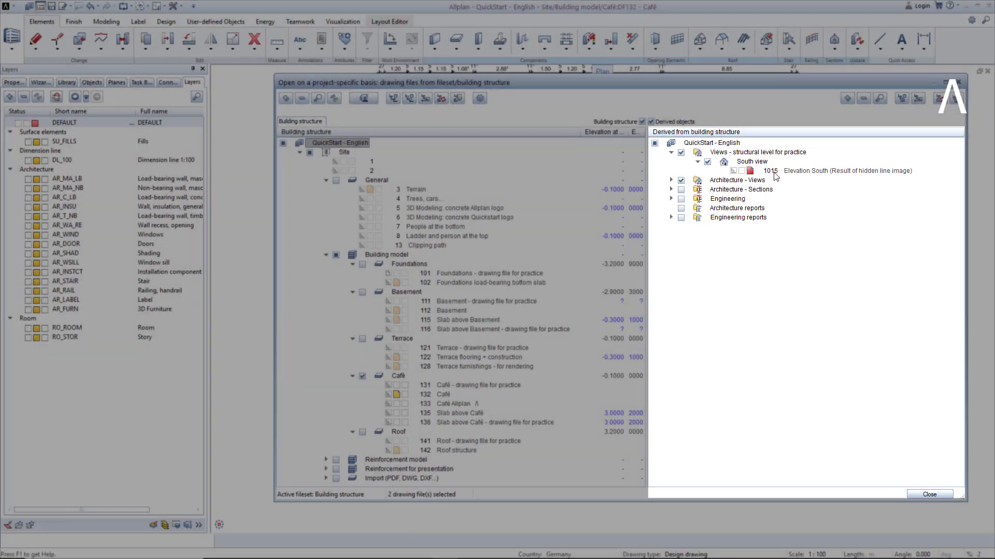
double_click(772, 171)
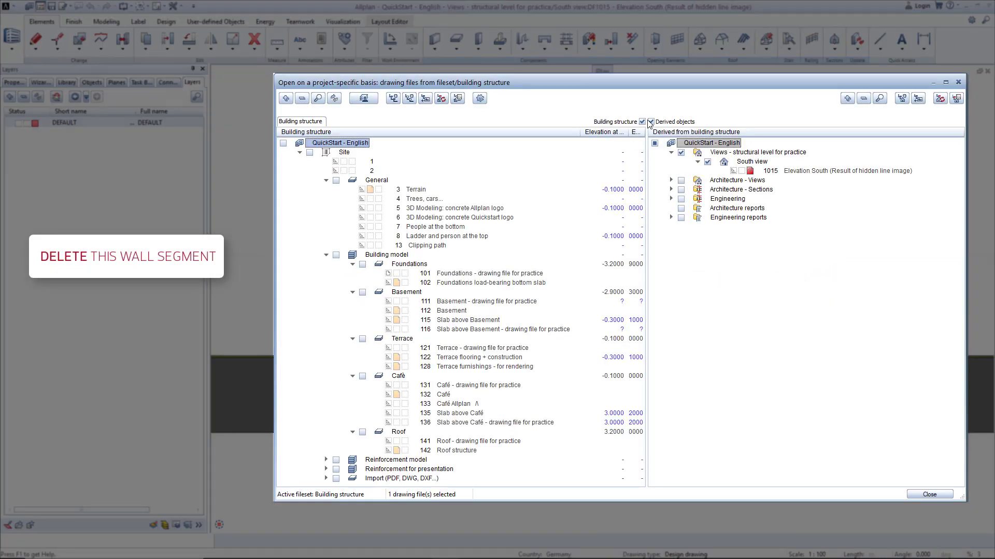
- Deactivate the derived objects and open drawing file 132 Café, and return to drawing file 1015 alone to recheck the south elevation
left_click(650, 122)
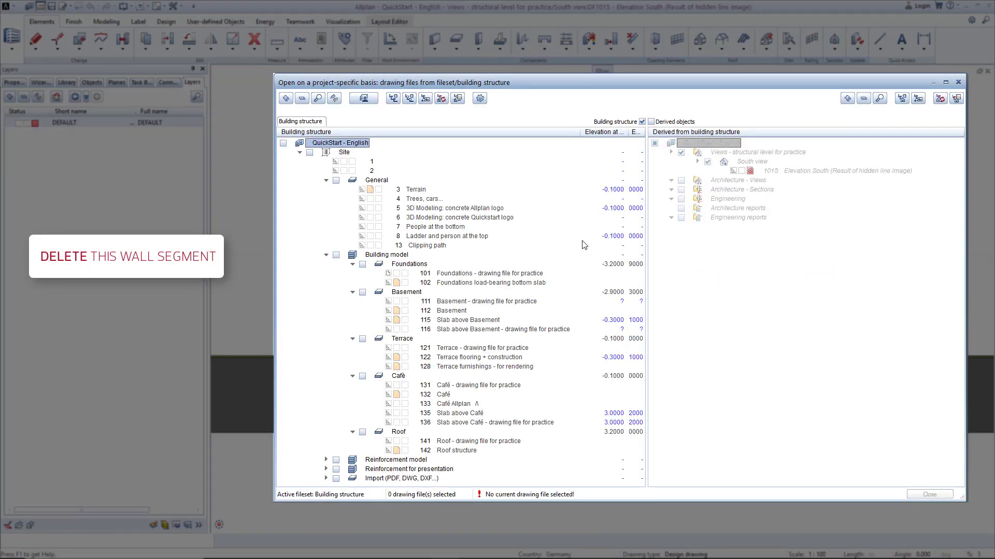
double_click(442, 394)
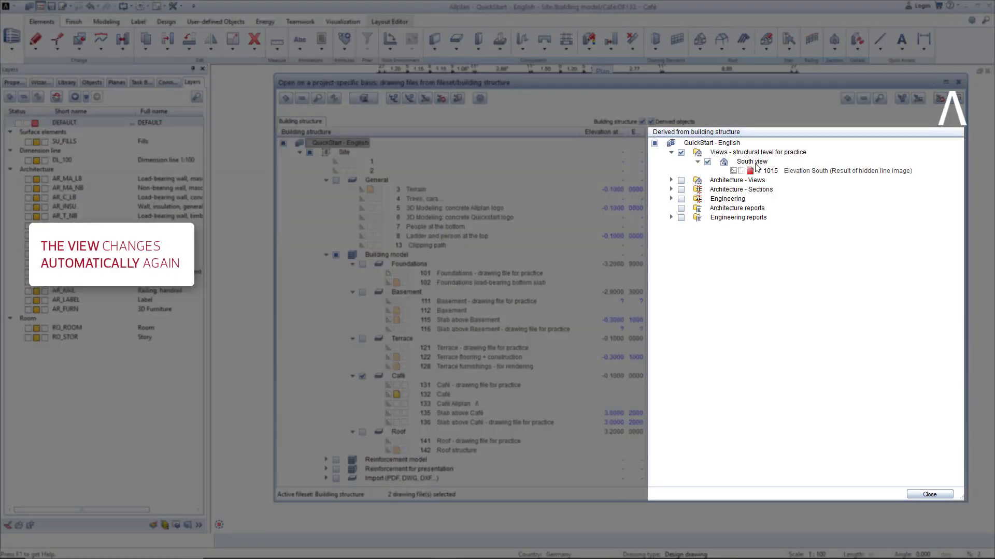
double_click(769, 170)
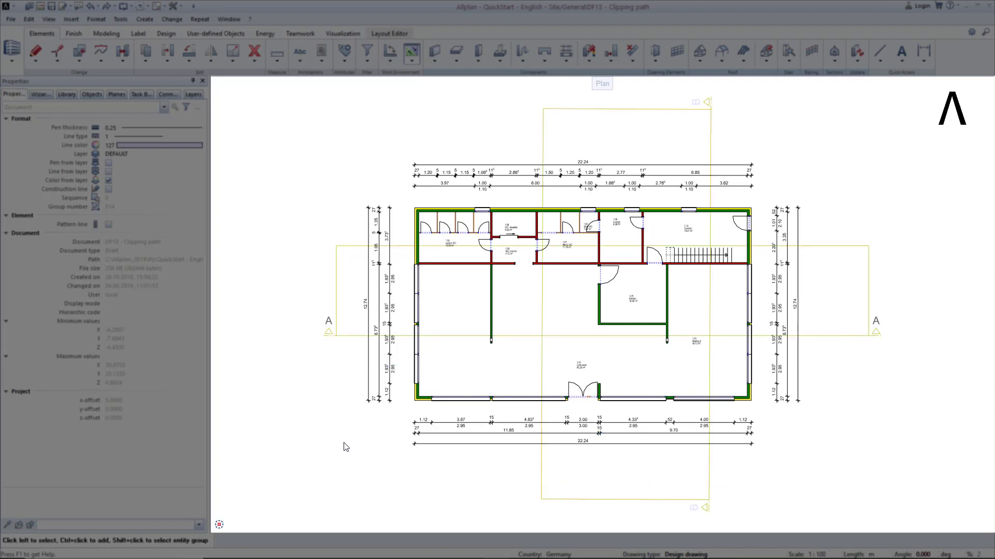
- Start a new clipping path with the properties of existing clipping path A, setting its section identifier to C
double_click(354, 341)
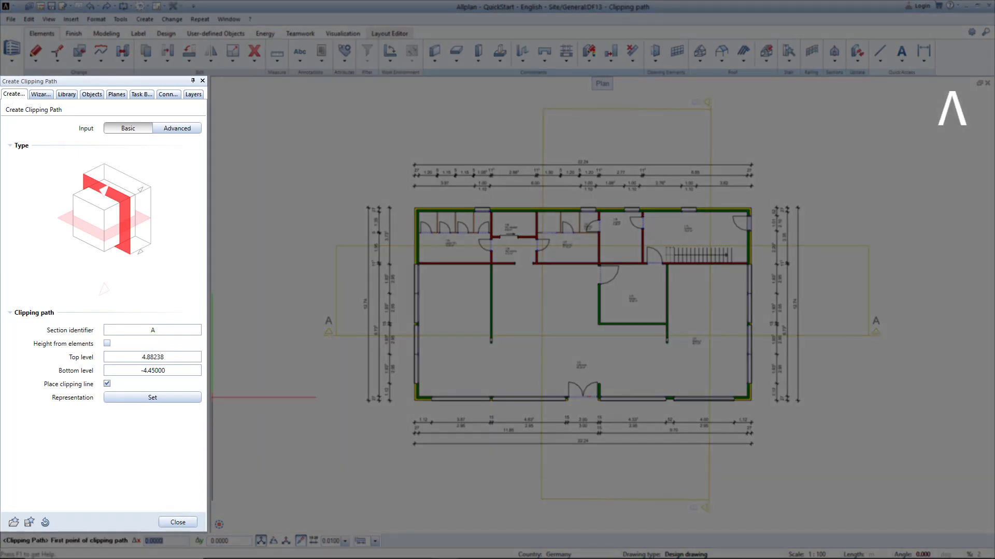
left_click(160, 330)
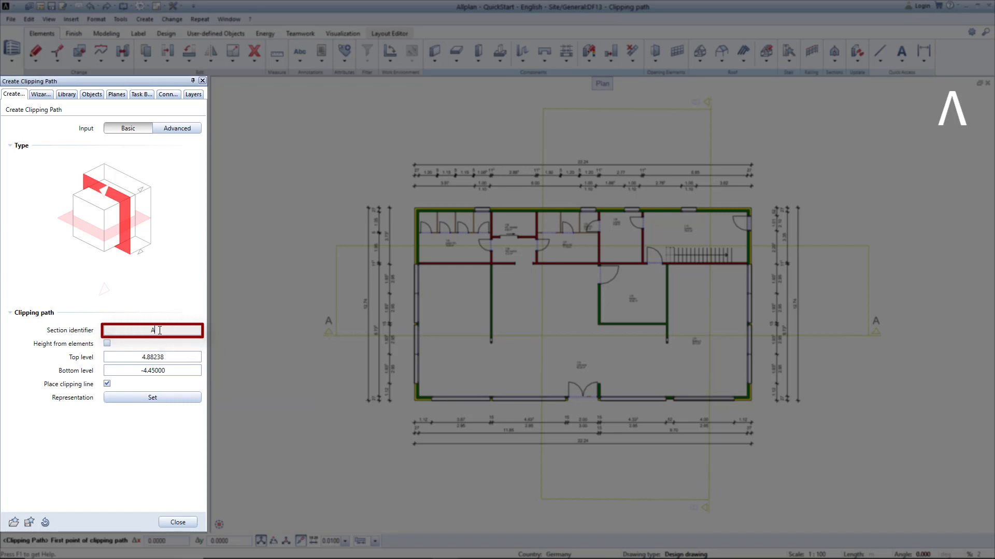
type("C")
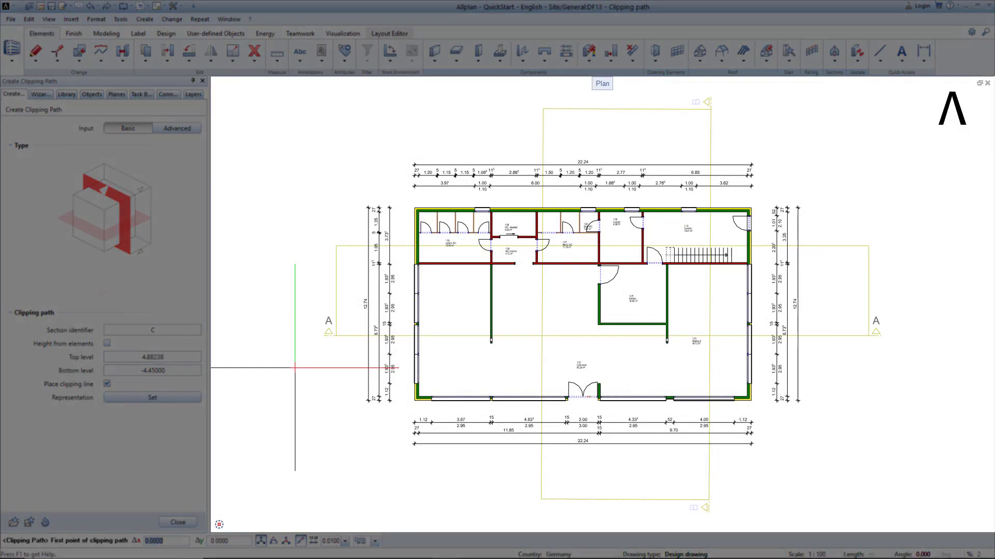
- Draw a stepped clipping path across the full building width, offset northward in the middle, viewing north with its depth reaching the northern rooms
left_click(295, 368)
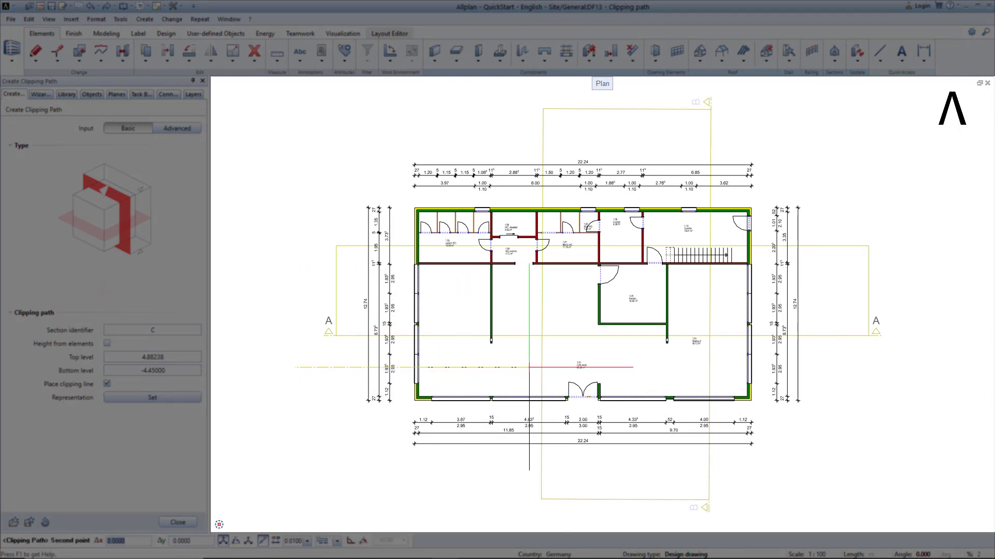
left_click(529, 367)
left_click(529, 277)
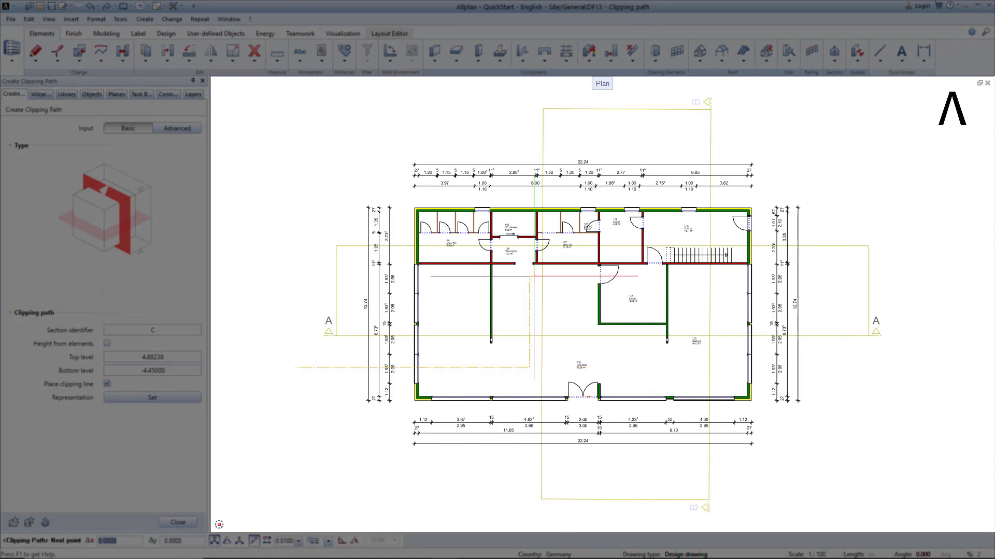
left_click(691, 280)
left_click(691, 366)
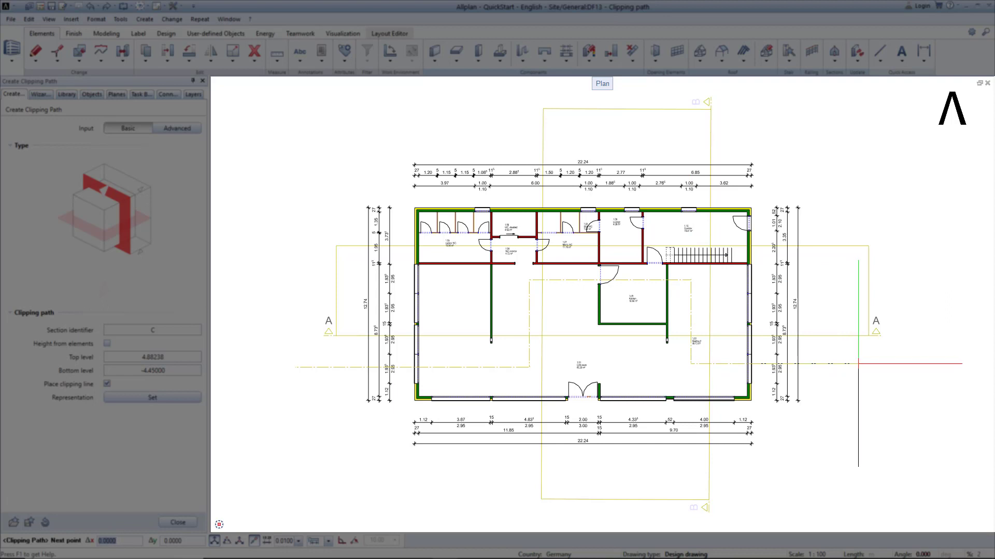
left_click(859, 363)
key("Escape")
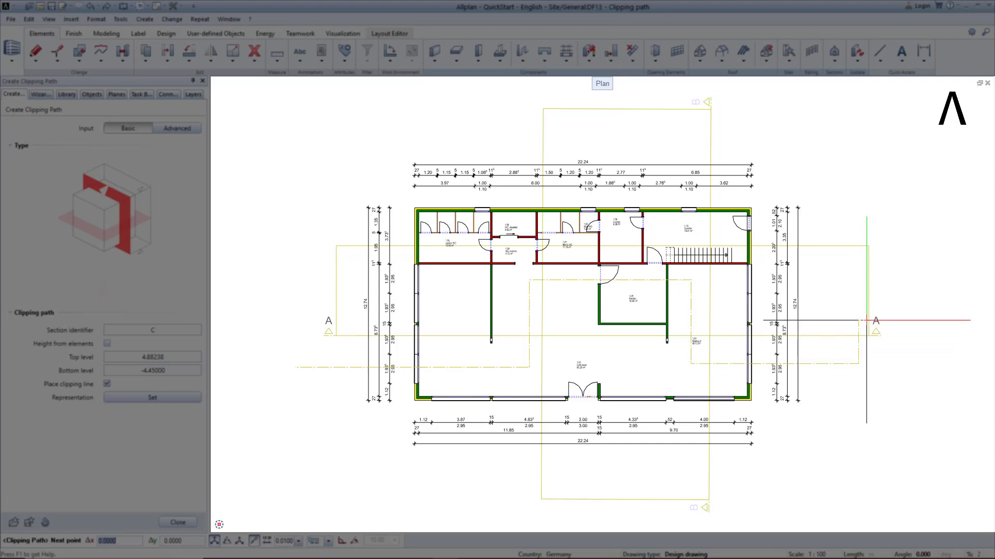
left_click(875, 320)
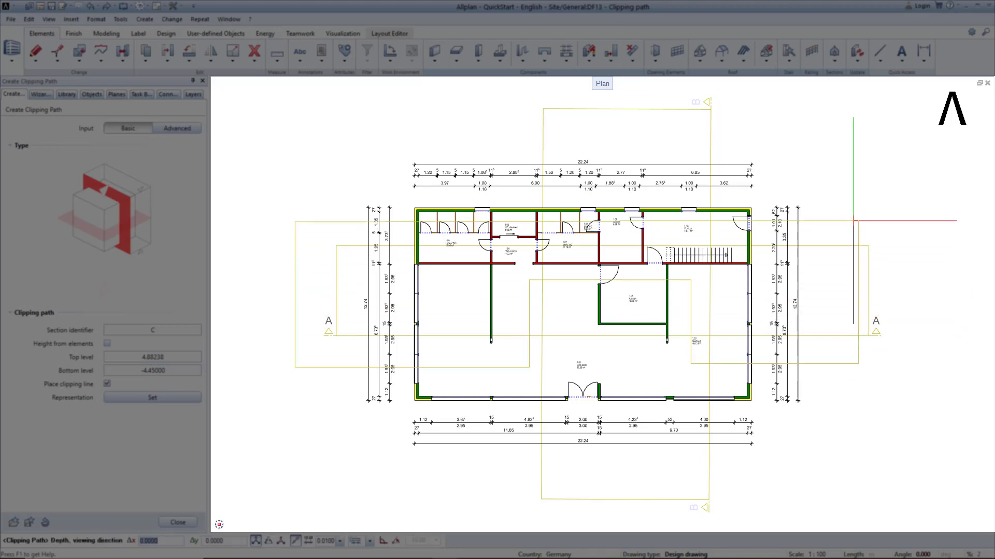
left_click(853, 220)
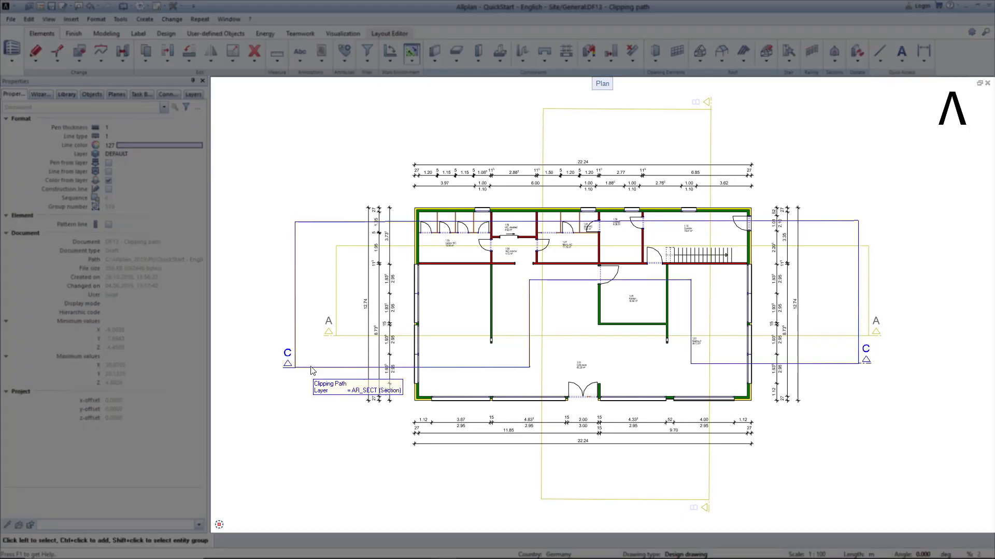
right_click(314, 372)
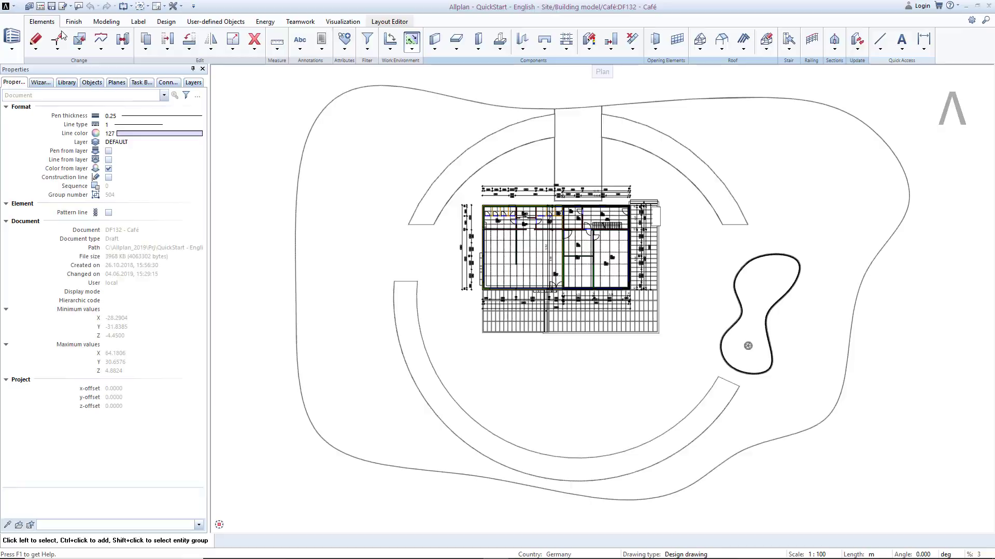
- Open the building structure and make drawing file 1115 under Section A-A the current file
left_click(41, 6)
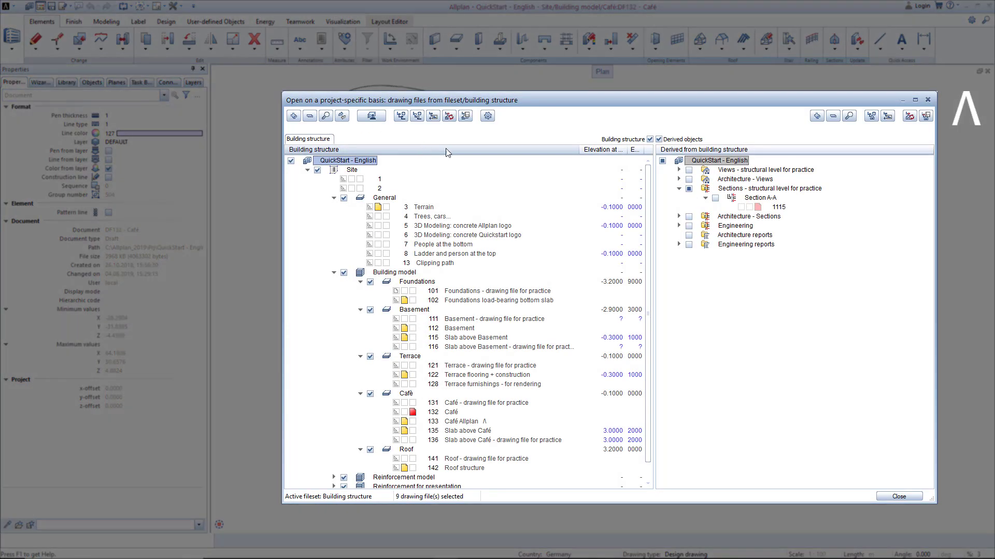
left_click(760, 198)
left_click(758, 207)
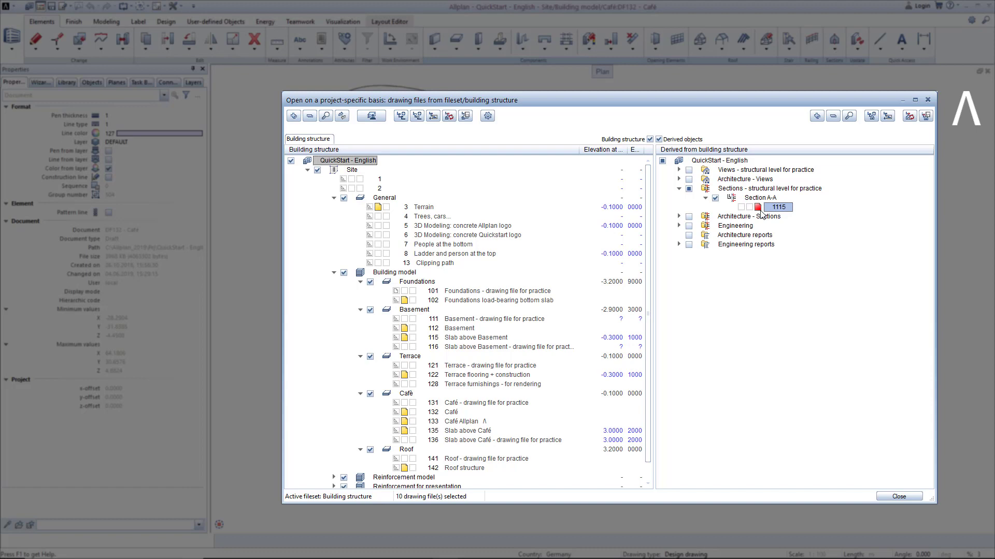
- Load the favorite "Lesson 8 - 2 structure only.xml" for the building structure and additionally open drawing file 13 Clipping path in edit mode
right_click(365, 164)
left_click(382, 179)
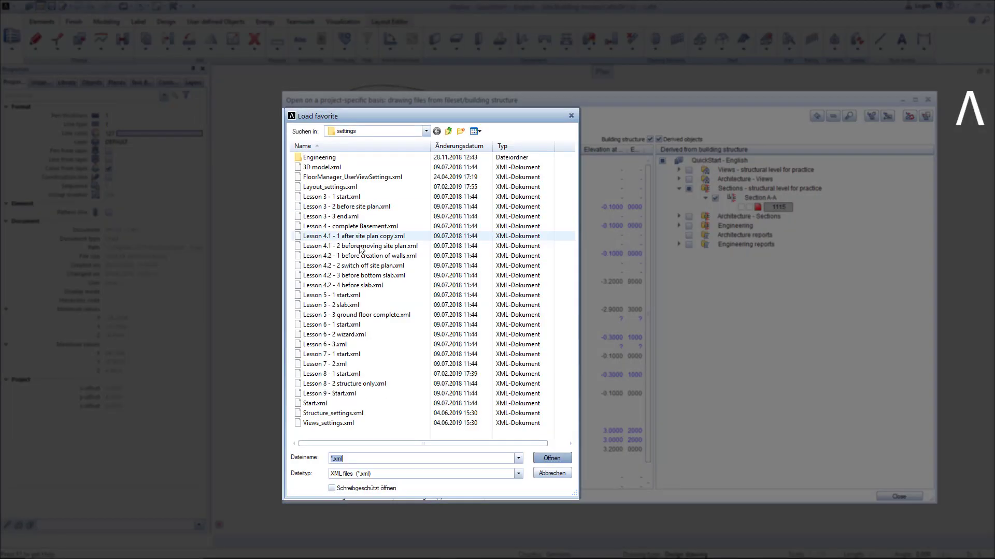
left_click(340, 383)
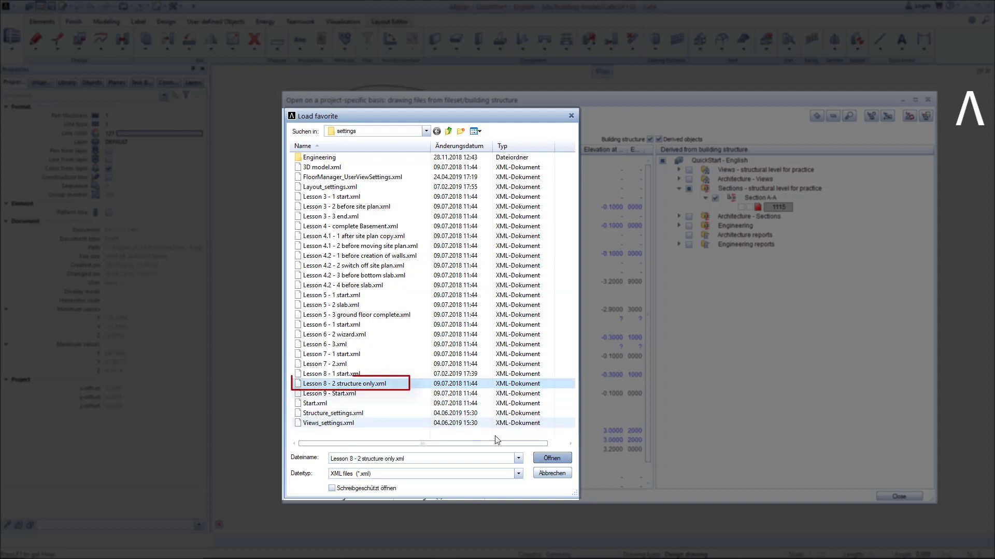
left_click(545, 459)
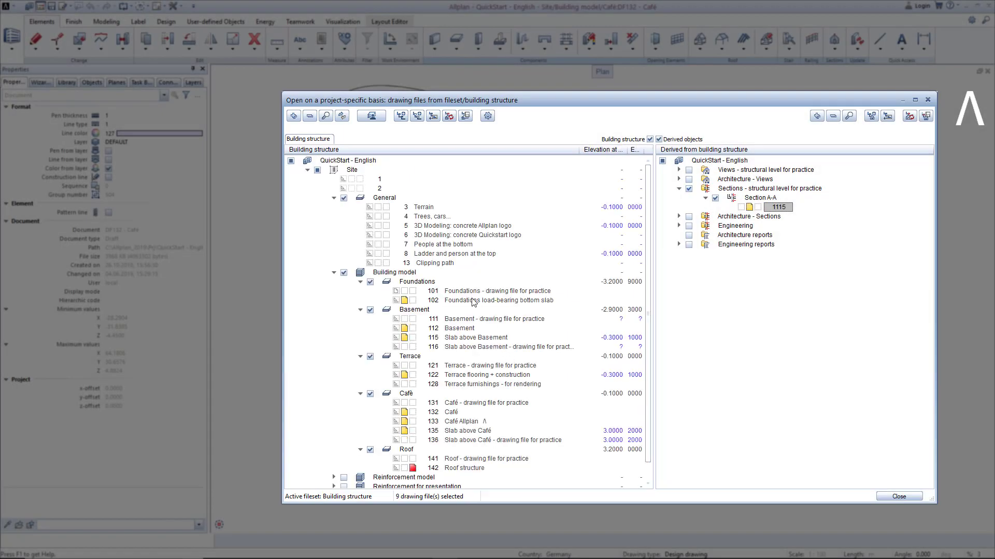
scroll(446, 218, "down", 1)
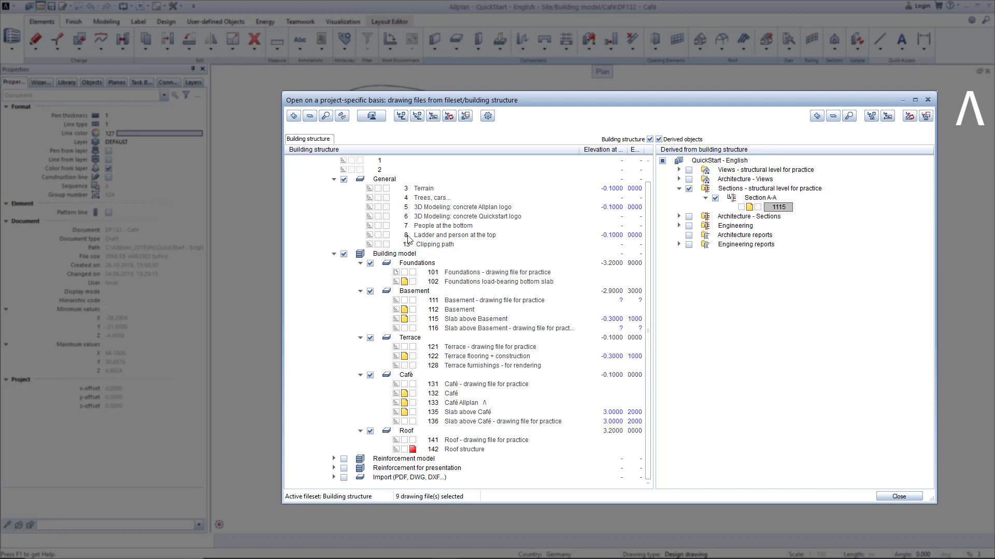
left_click(380, 245)
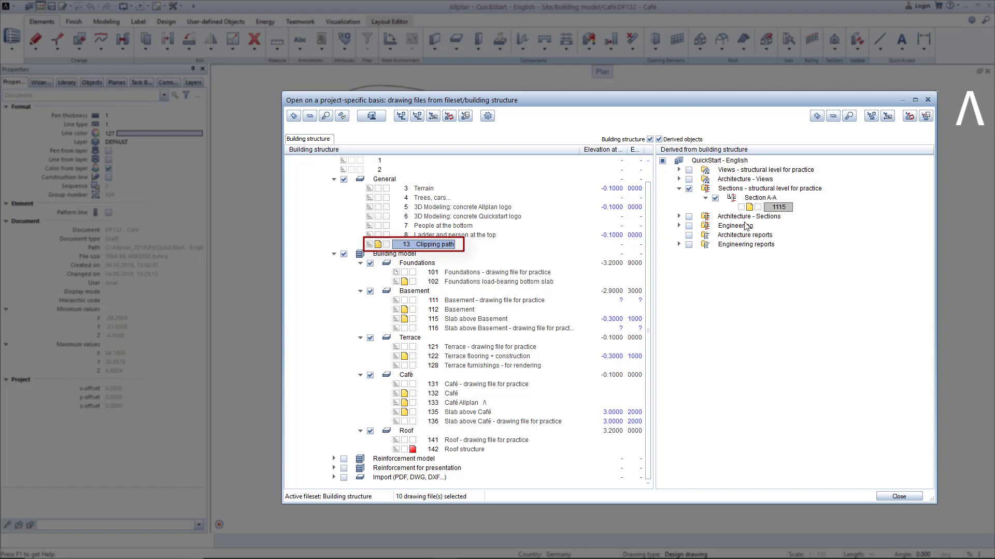
- Generate a section in drawing file 1115 using clipping path A with automatic updating, and open only that drawing file
right_click(780, 207)
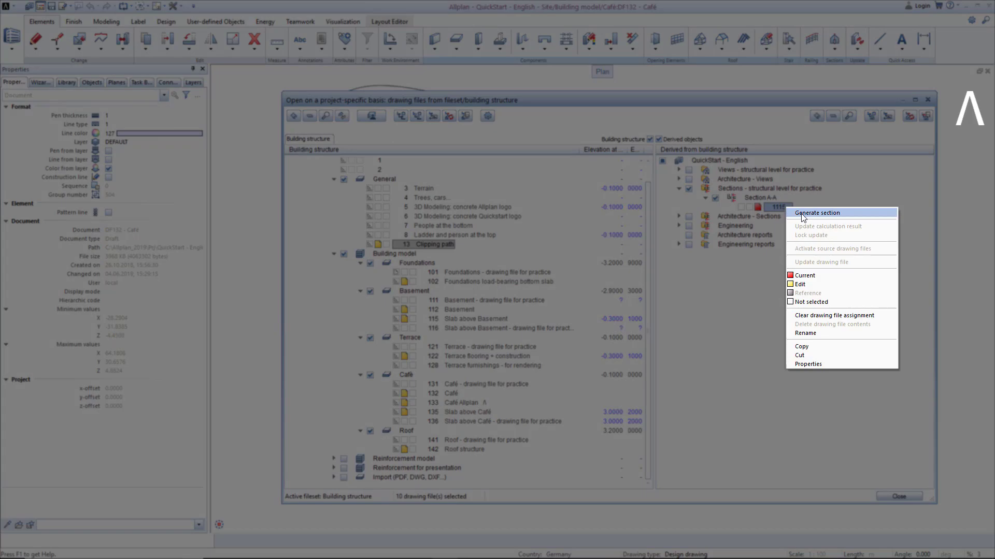
left_click(802, 214)
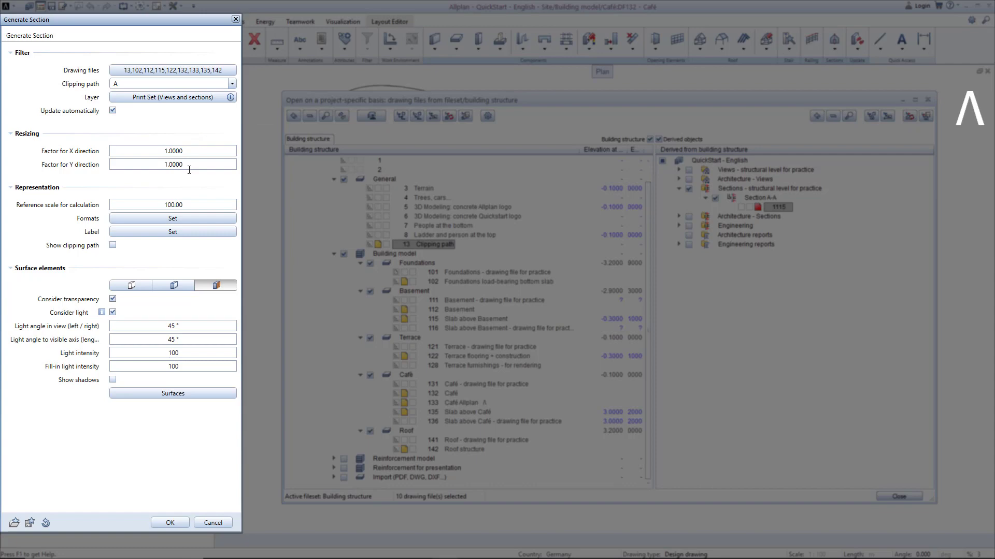
left_click(171, 523)
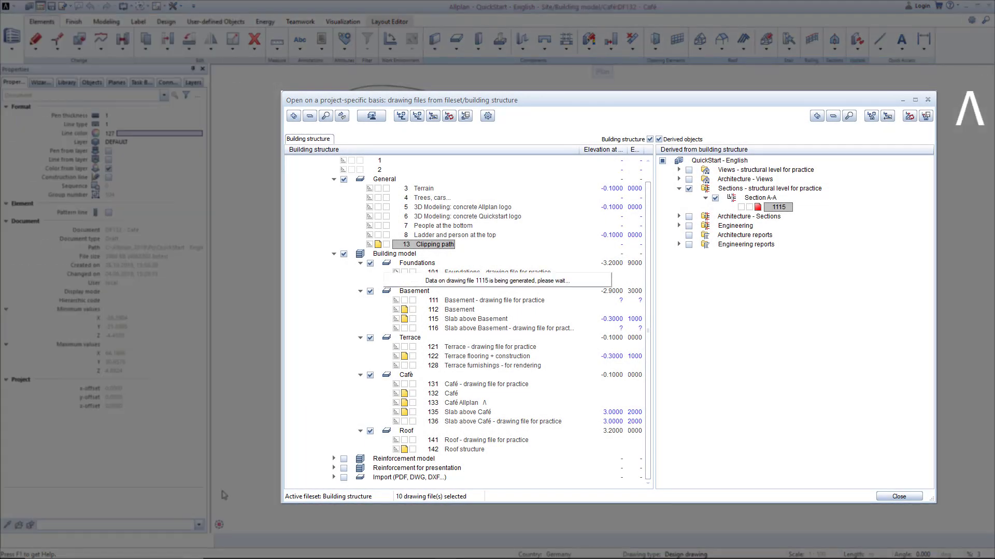
double_click(780, 207)
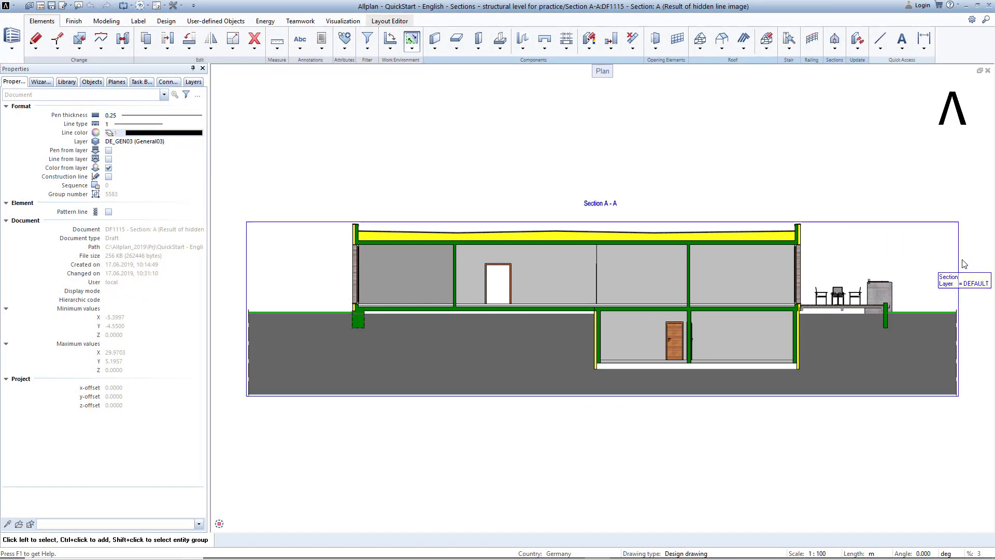
- Modify section A by turning off its label heading and displaying the surface elements as lines without surface colors
double_click(960, 261)
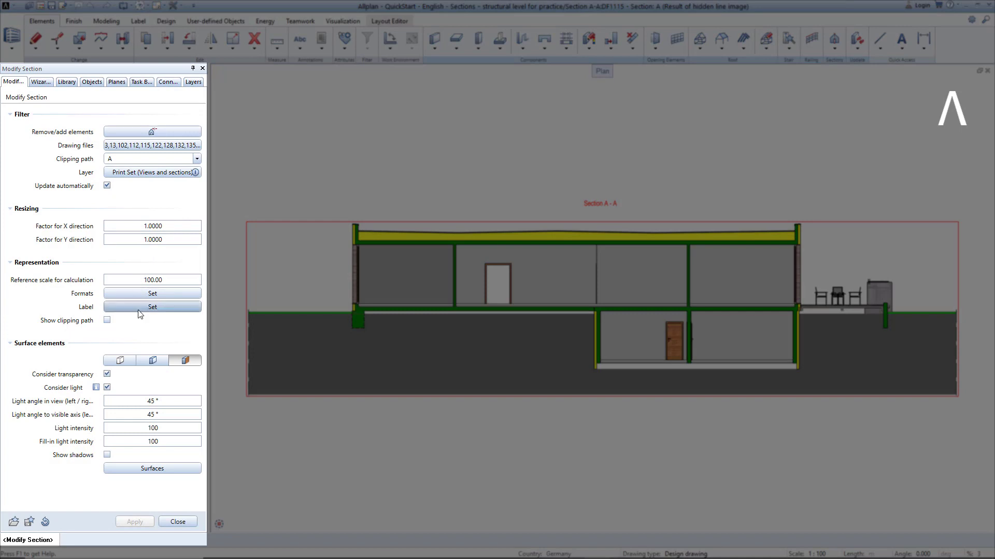
left_click(140, 309)
left_click(107, 134)
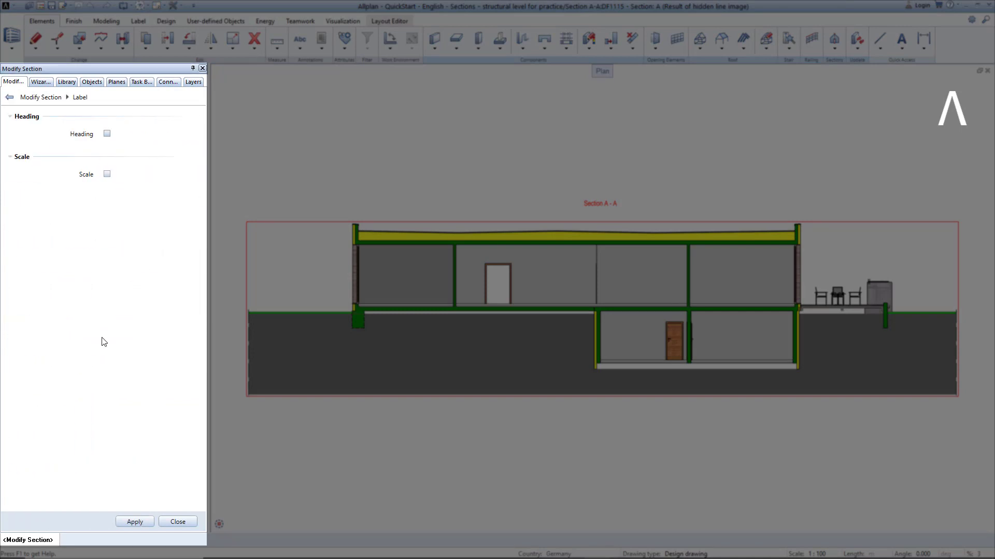
left_click(132, 522)
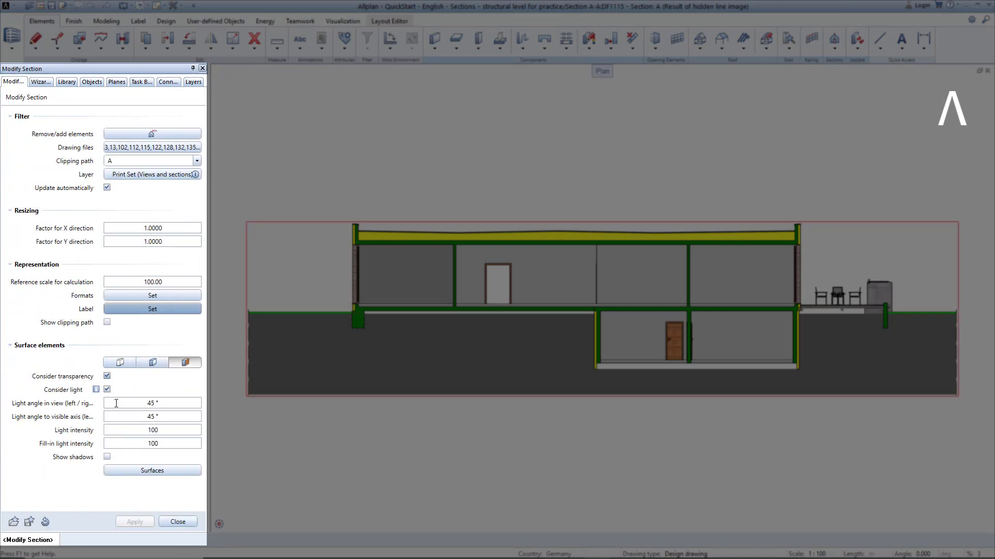
left_click(121, 362)
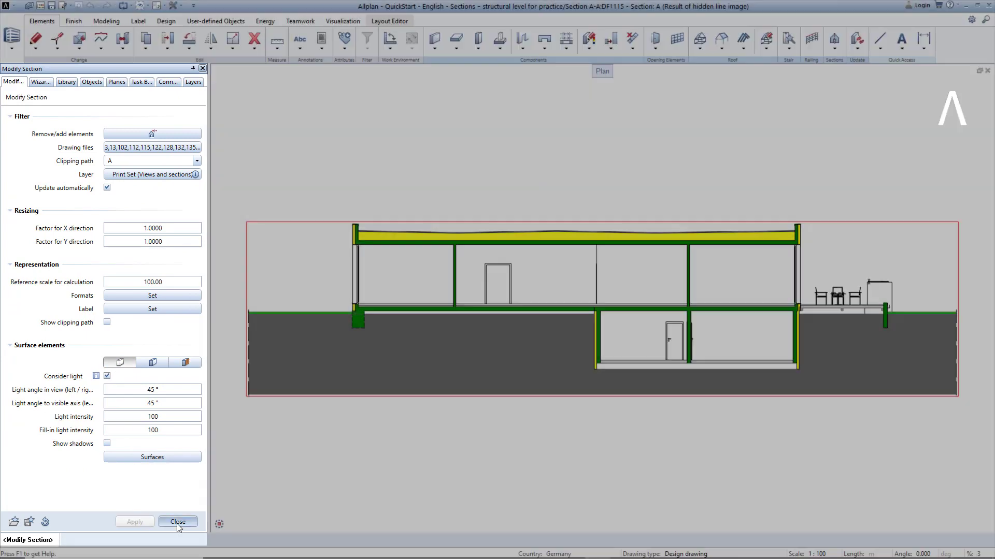
left_click(178, 522)
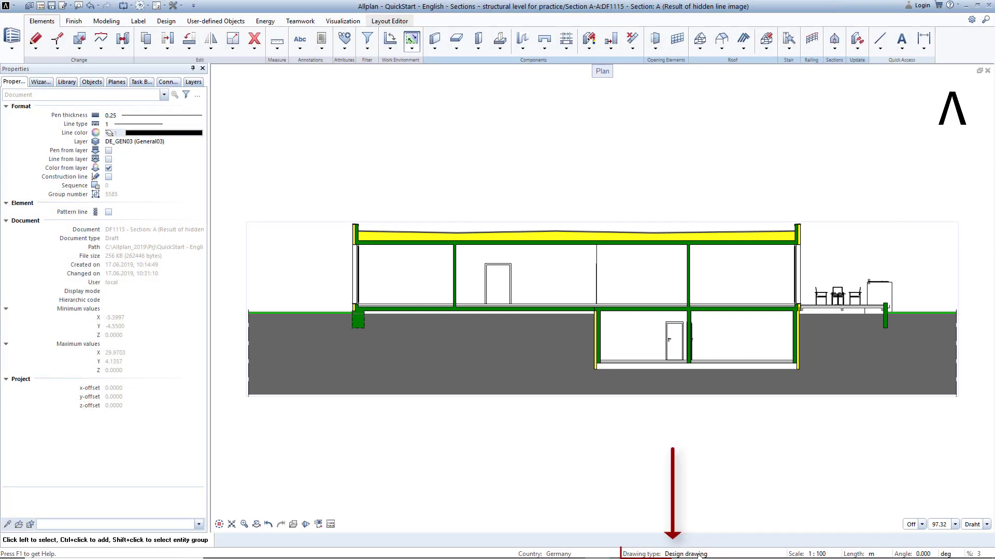
- Change the drawing type to Presentation drawing
left_click(685, 553)
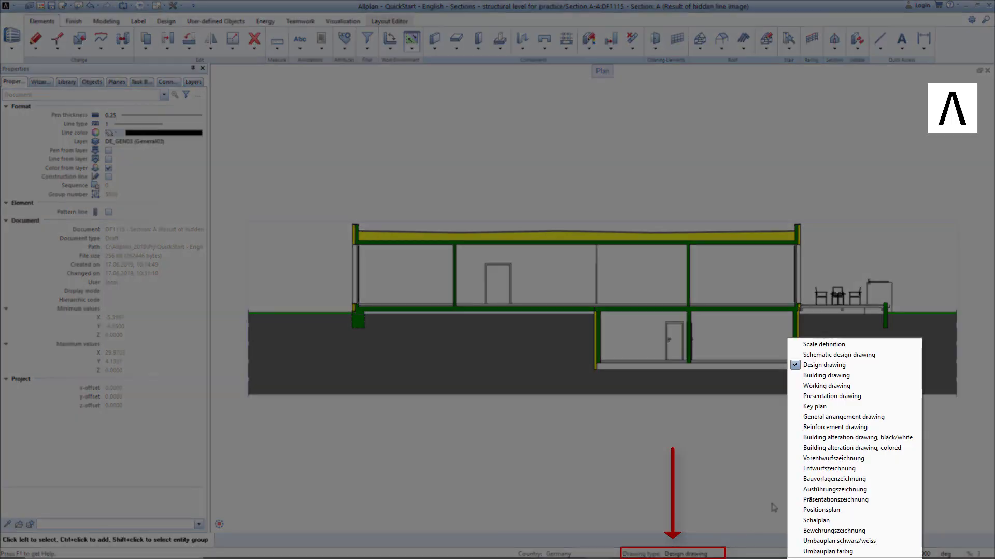
left_click(839, 396)
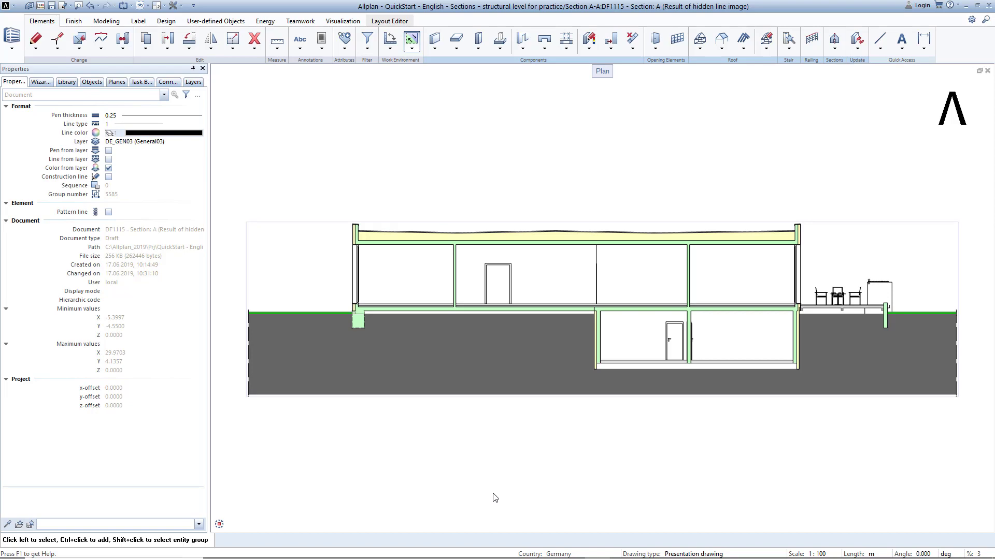
- Open the building structure again and load the favorite "Lesson 8 - 2.xml" to select its drawing files
left_click(40, 6)
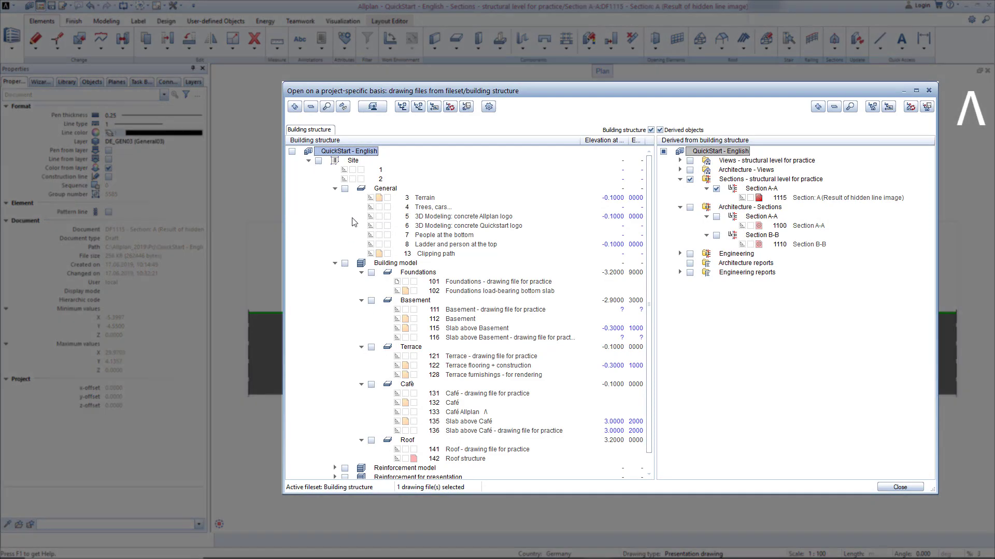
right_click(365, 152)
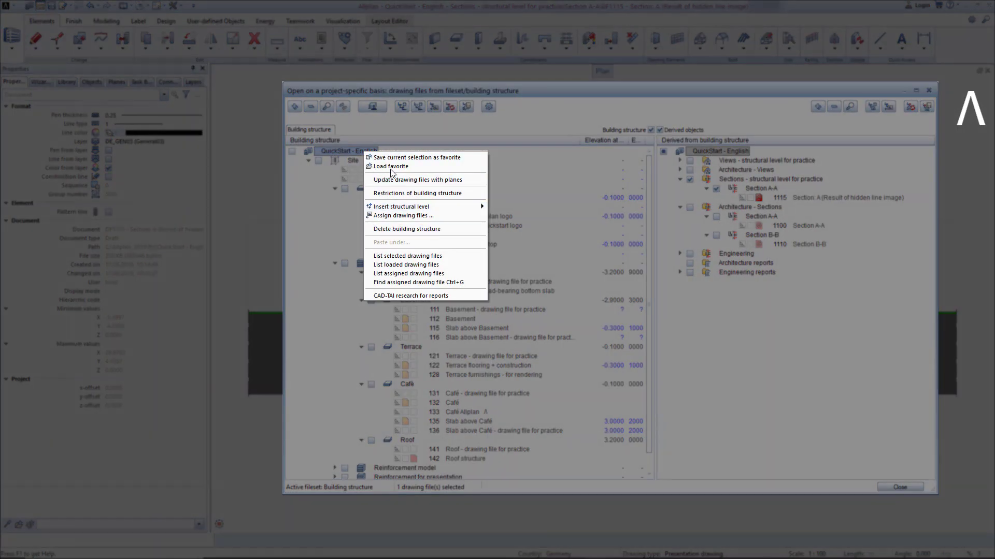
left_click(392, 166)
left_click(350, 395)
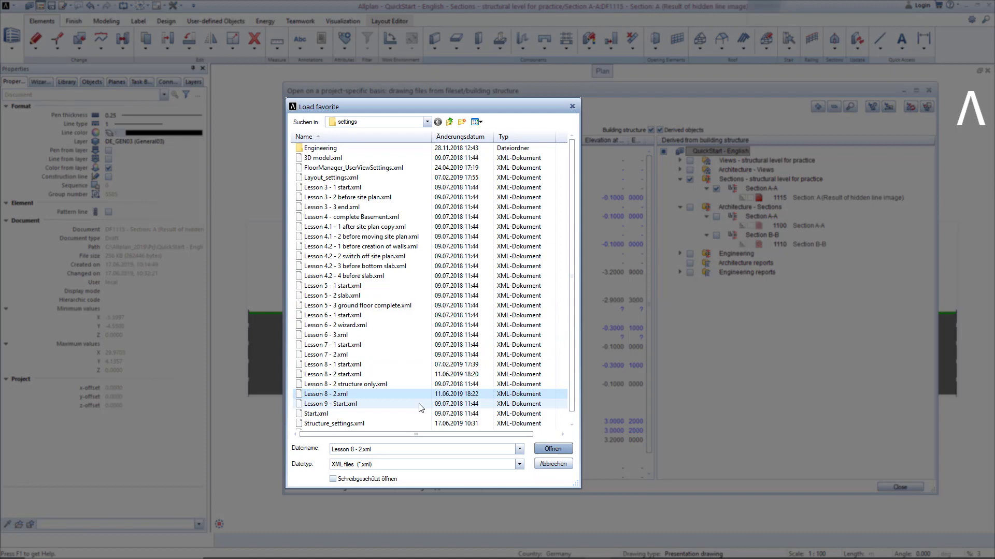
left_click(553, 449)
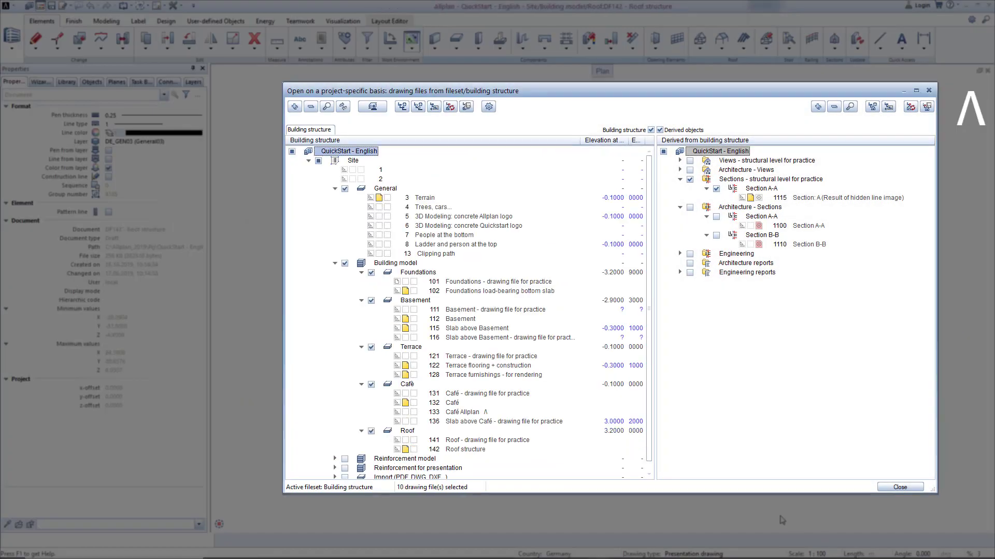
- Assign drawing file 134 to the Café structural level, name it Section and open it as the current drawing file
right_click(414, 388)
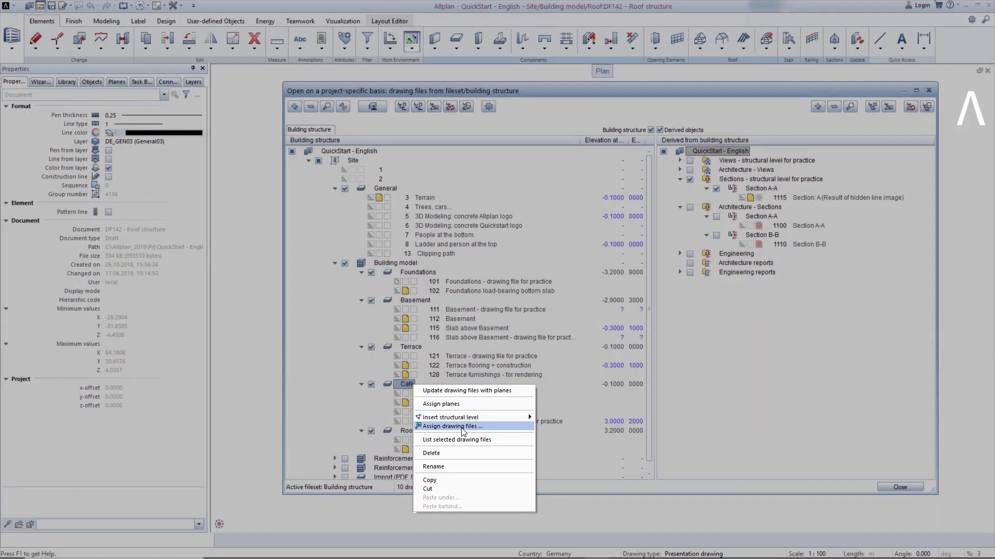
left_click(463, 428)
type("134")
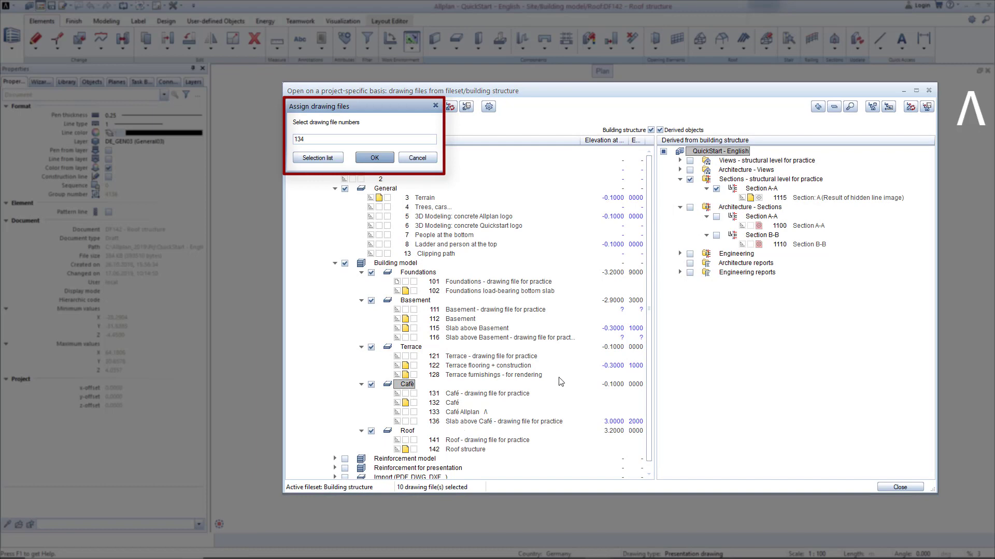
key("Return")
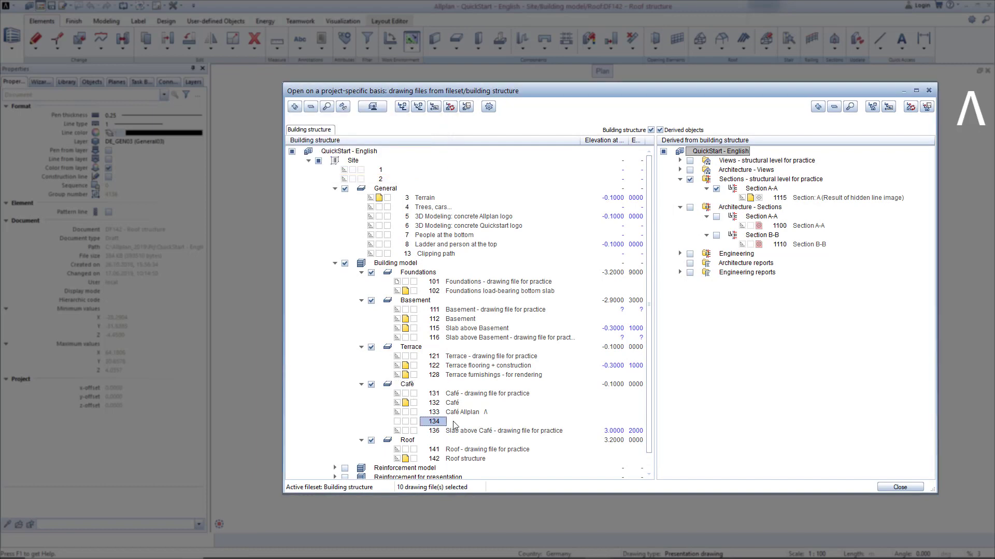
key("Return")
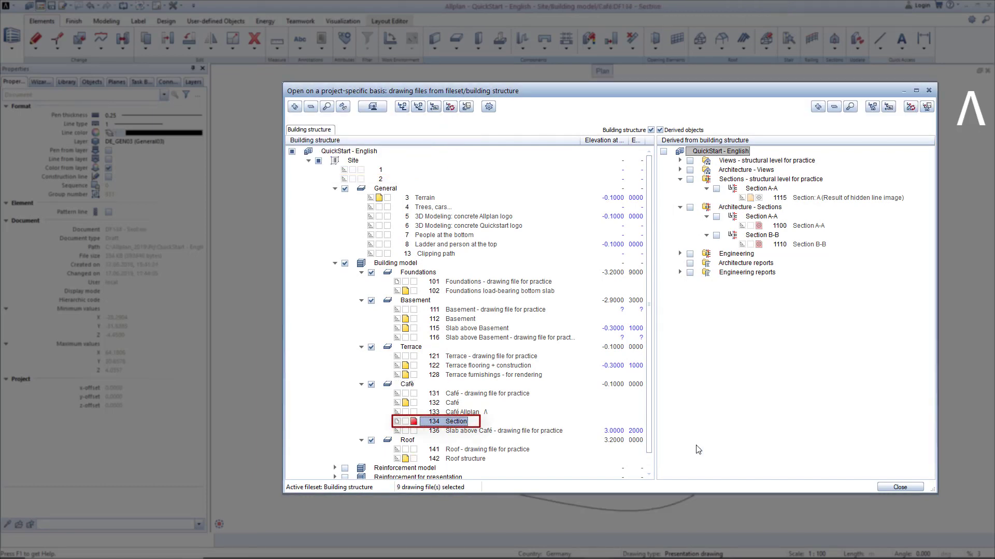
left_click(910, 490)
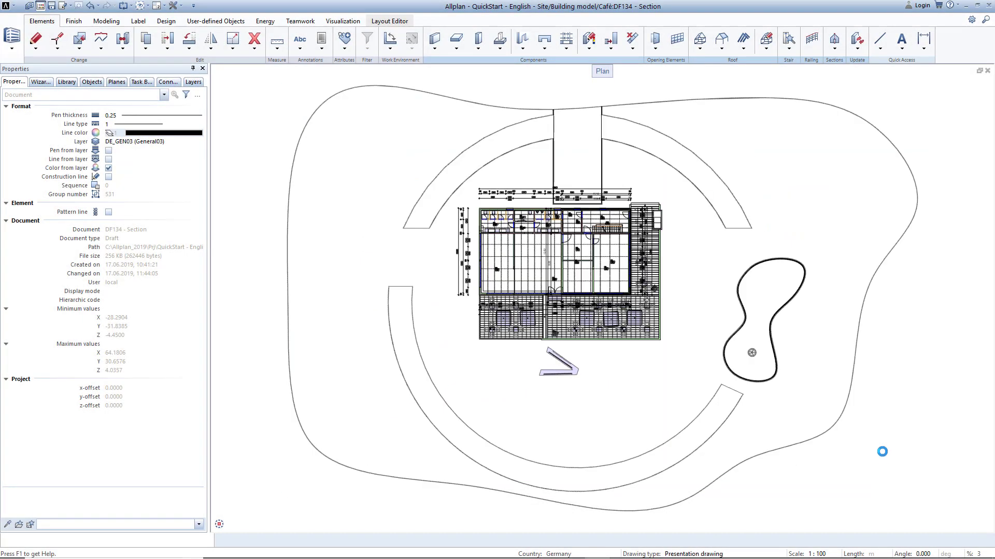
- Create a section with a stepped clipping path C across the café plan, looking toward the upper side of the plan
left_click(835, 48)
left_click(843, 59)
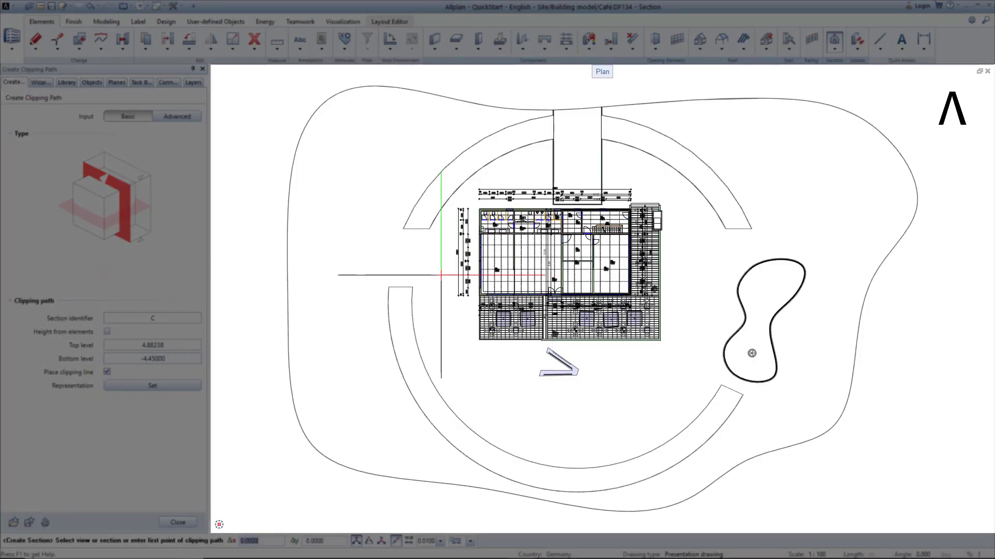
left_click(544, 237)
left_click(699, 239)
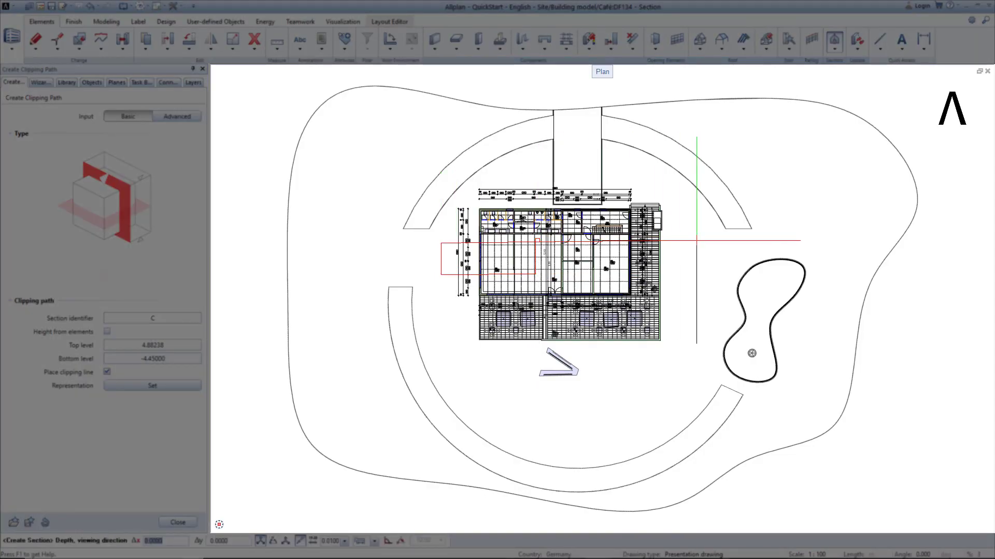
left_click(699, 213)
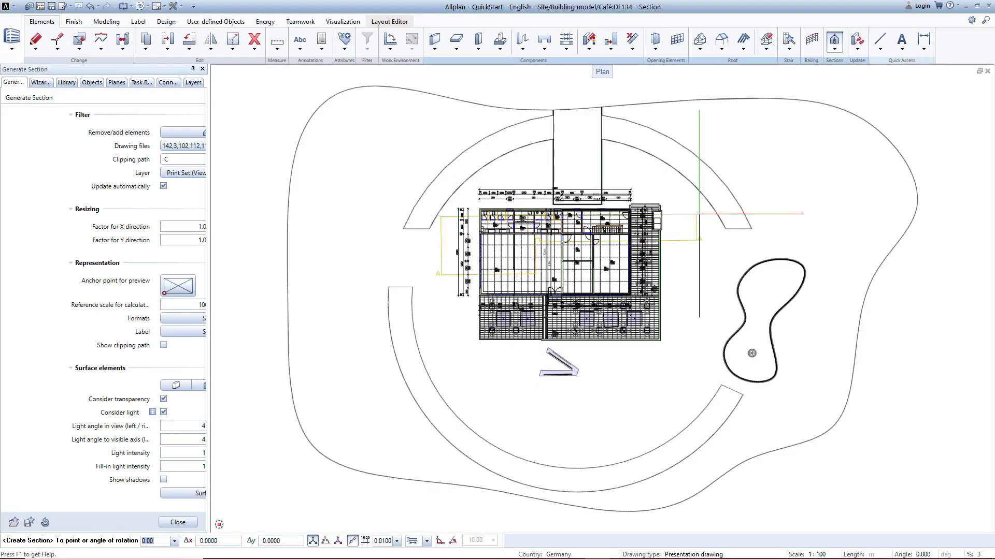
- Display the surface elements of the section C preview as lines without surface colors
scroll(411, 273, "down", 5)
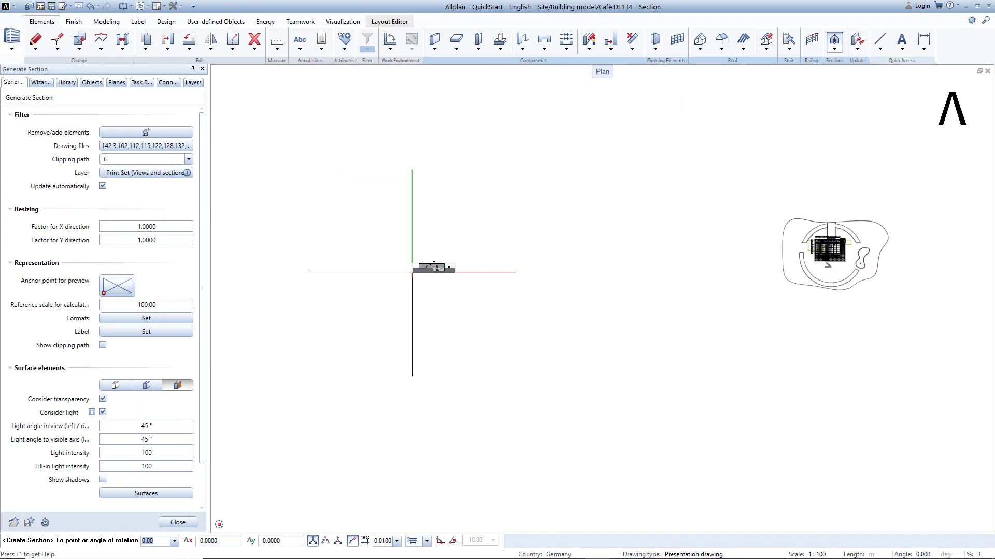
scroll(412, 273, "up", 5)
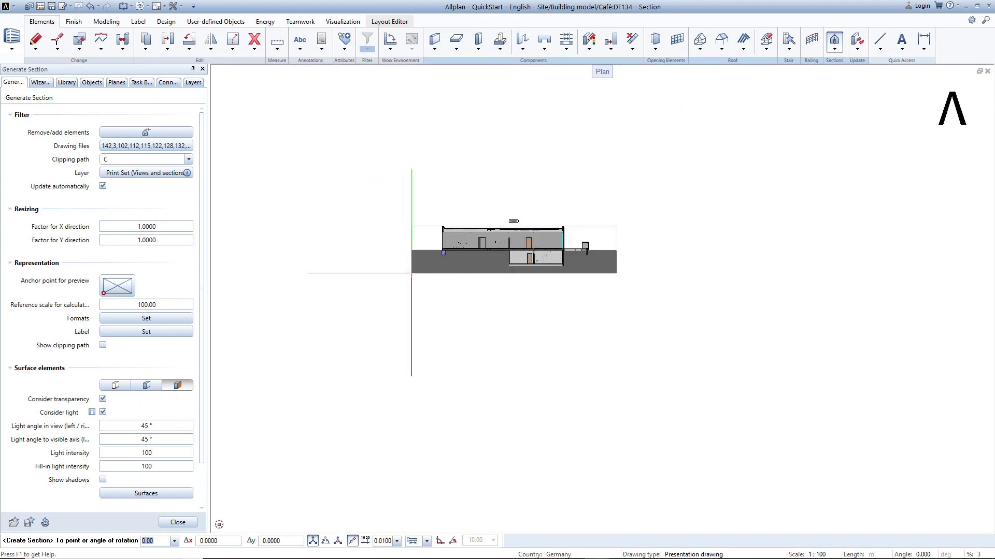
scroll(420, 275, "up", 2)
scroll(428, 277, "up", 4)
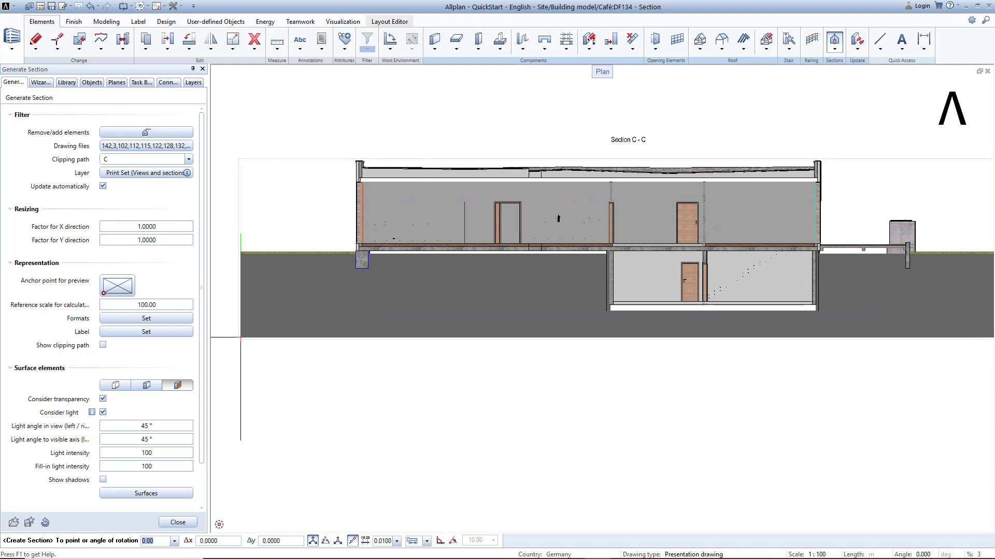
scroll(240, 338, "down", 1)
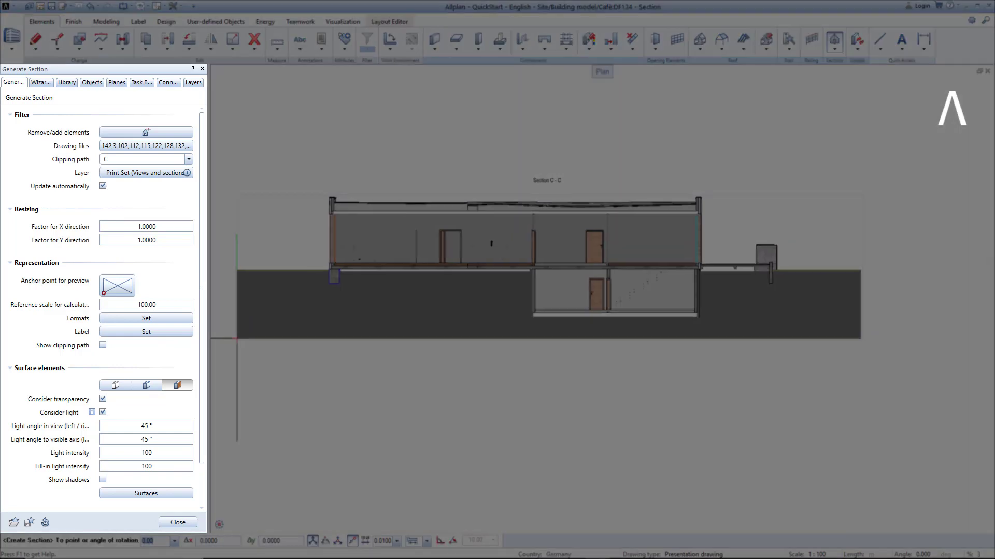
left_click(121, 388)
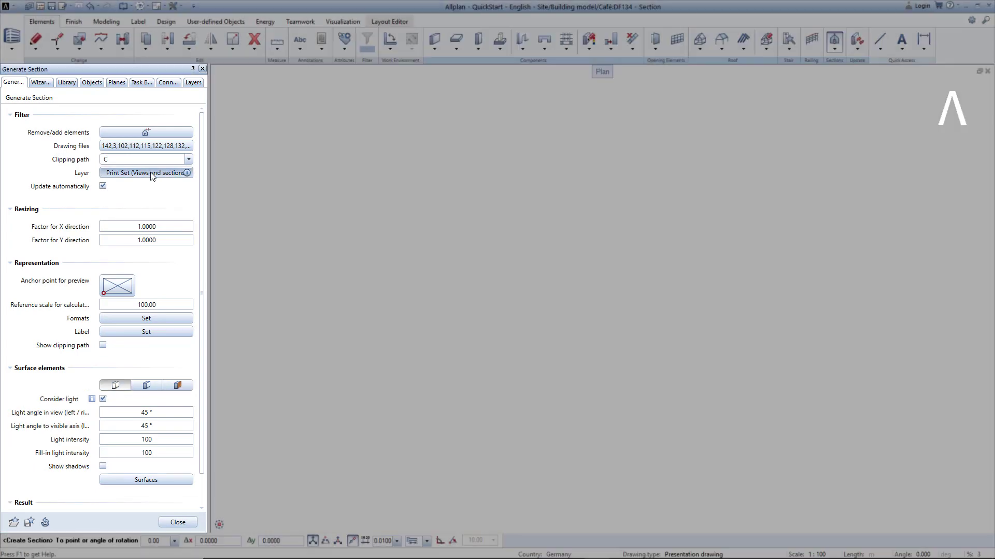
- Switch section C's layer filter to the user-defined layer setting, hide the AR_STAIR layer and place the section beside the plan
left_click(151, 173)
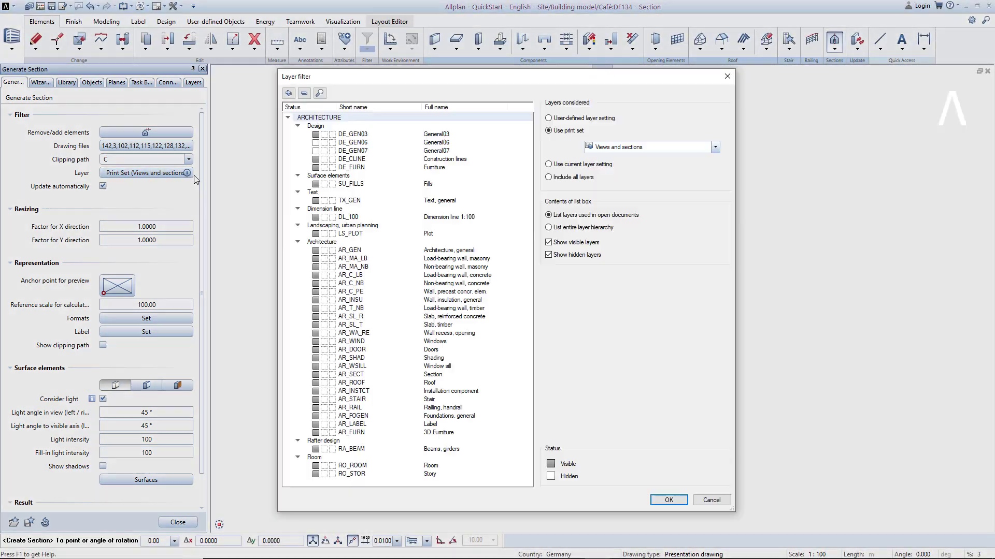
left_click(549, 119)
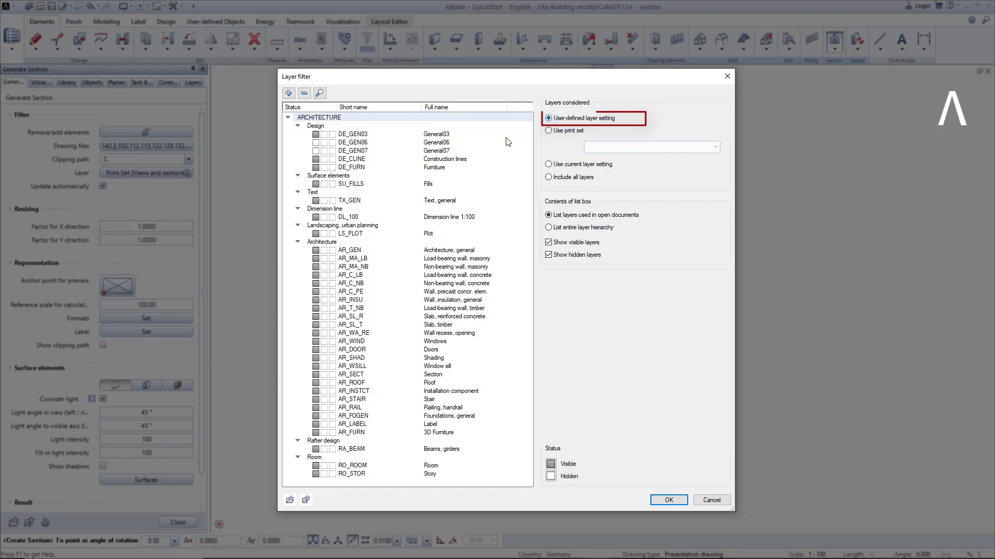
left_click(349, 400)
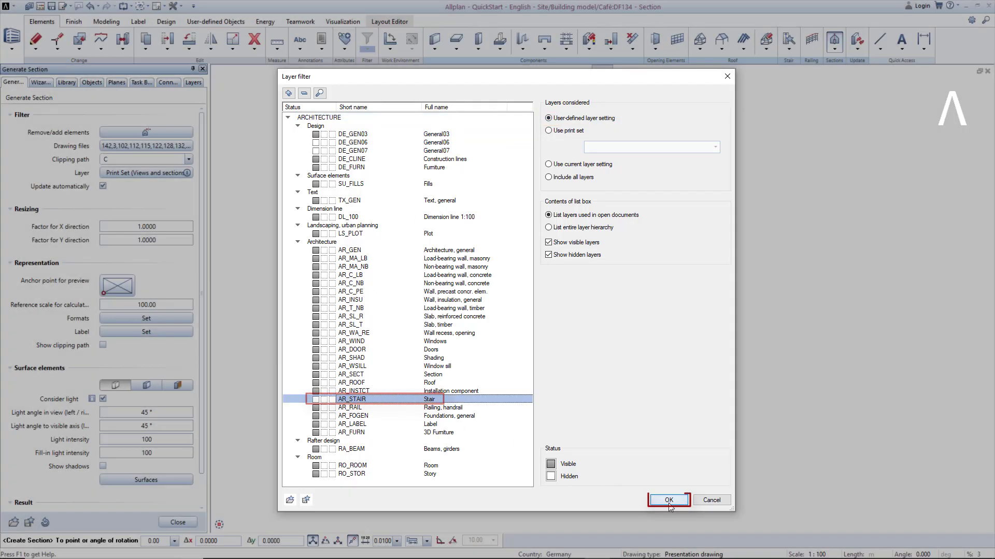
left_click(669, 499)
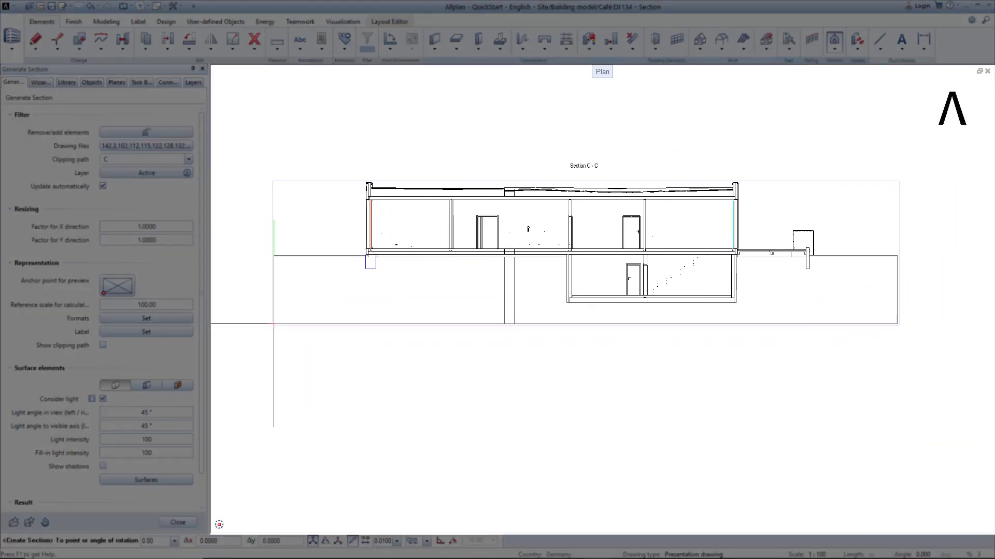
left_click(273, 324)
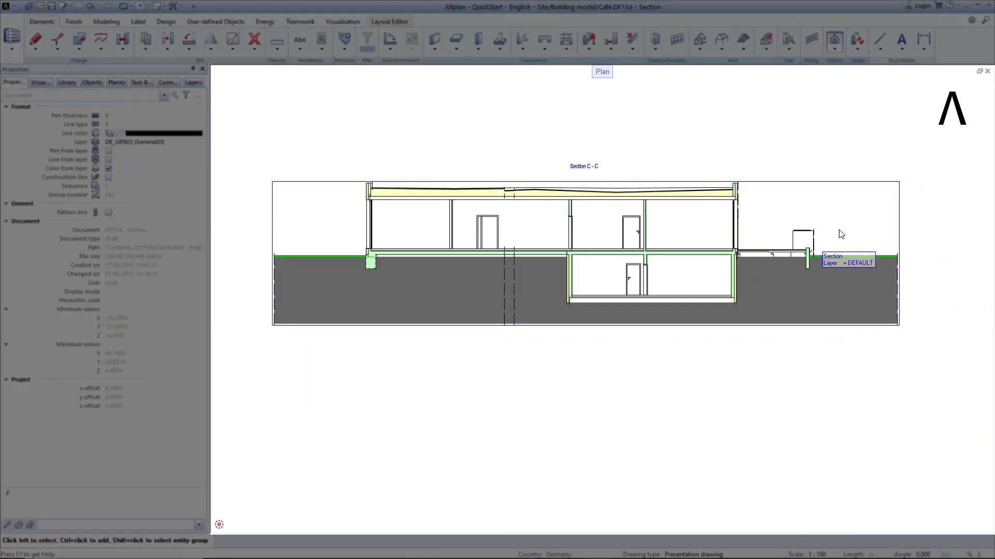
right_click(919, 206)
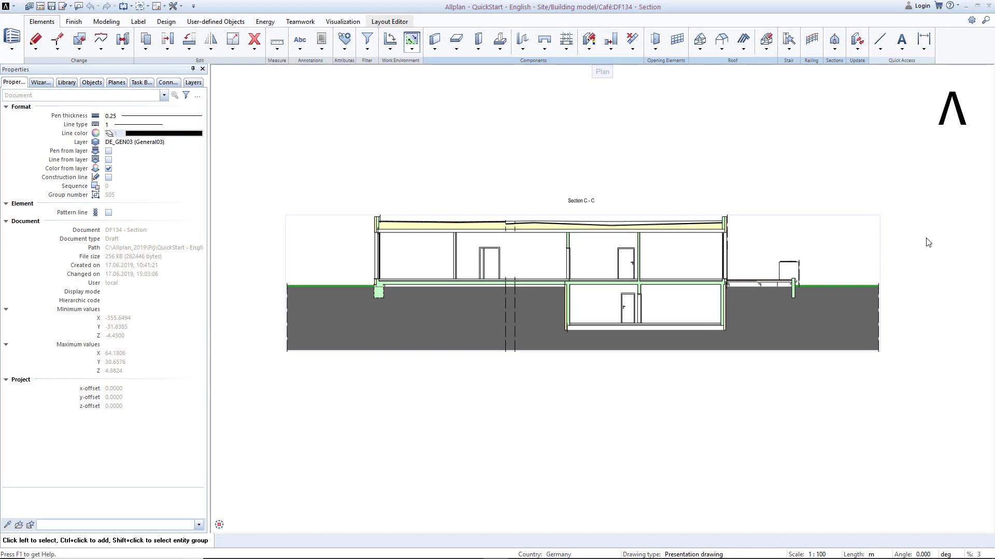
- Make drawing file 130 View current in the building structure and deselect drawing file 134 Section
key("F2")
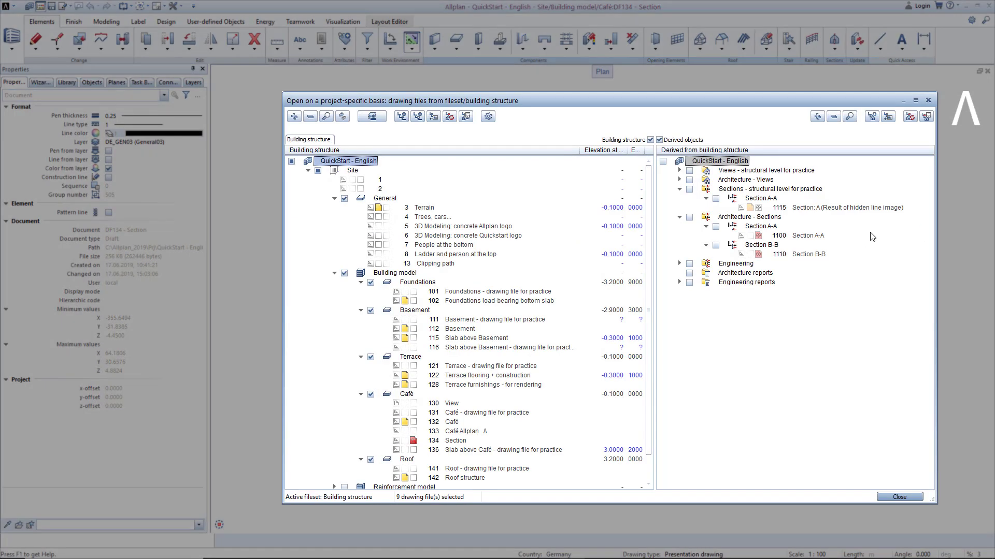
left_click(413, 441)
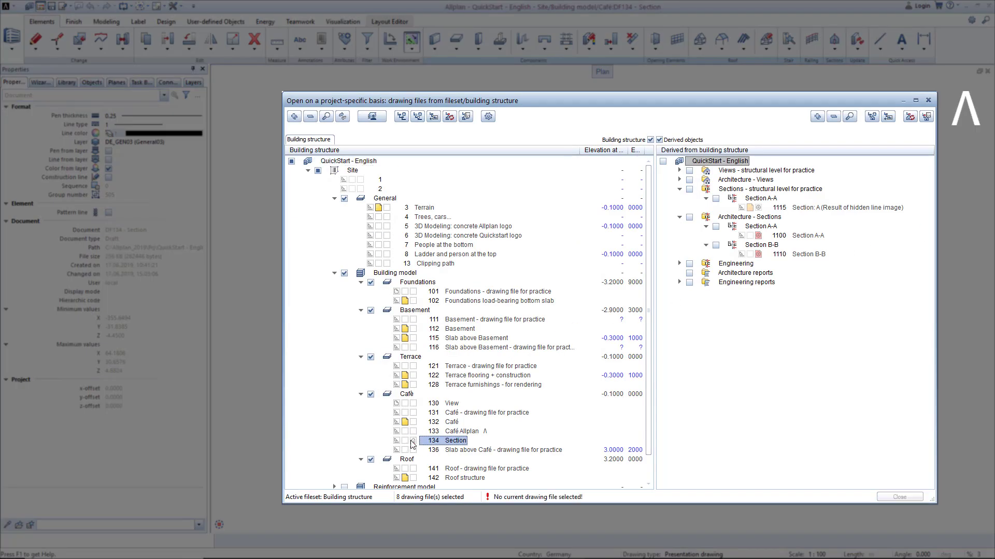
left_click(413, 404)
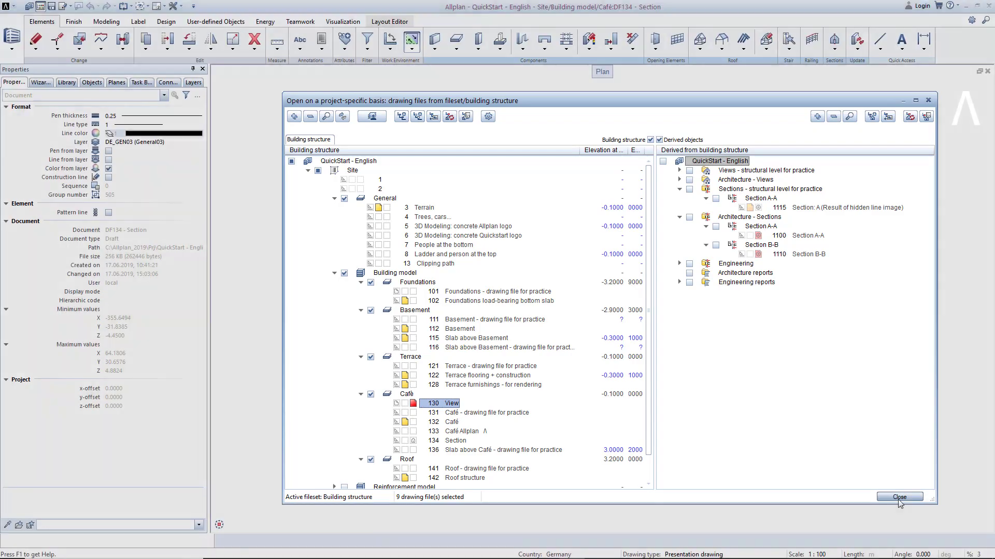
left_click(899, 497)
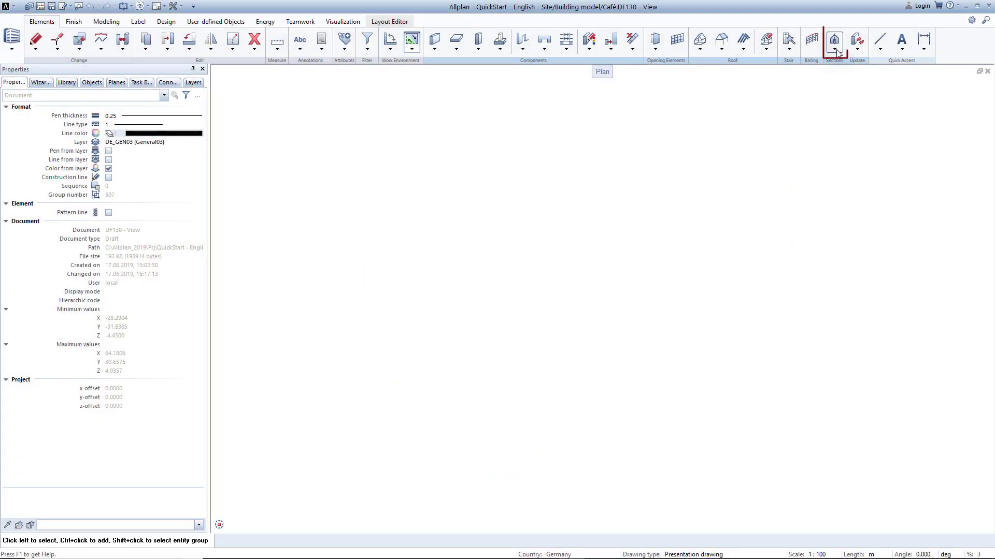
- Create an automatically updating Front, South Elevation view of the café model and place it in drawing file 130
left_click(837, 52)
left_click(845, 72)
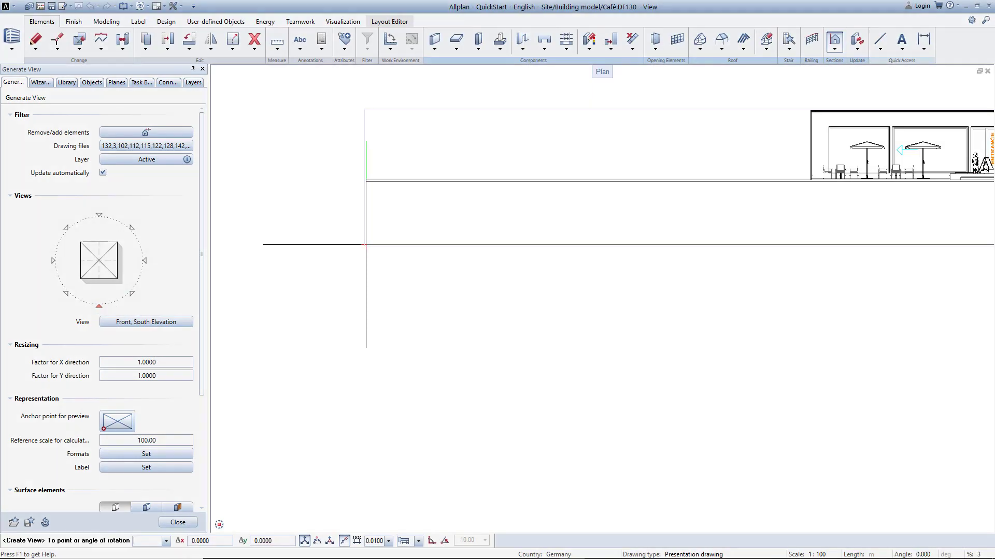
scroll(337, 260, "down", 2)
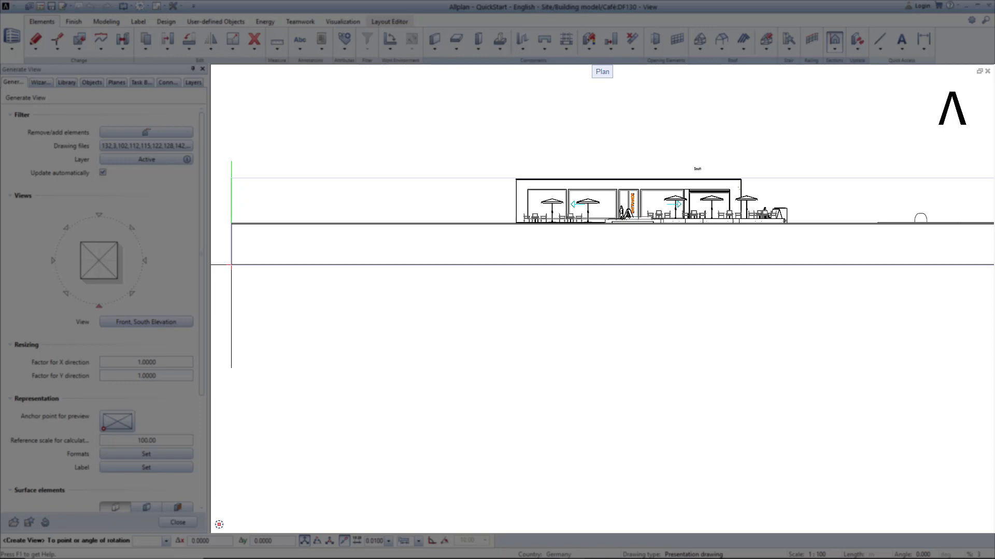
left_click(679, 220)
scroll(678, 220, "up", 1)
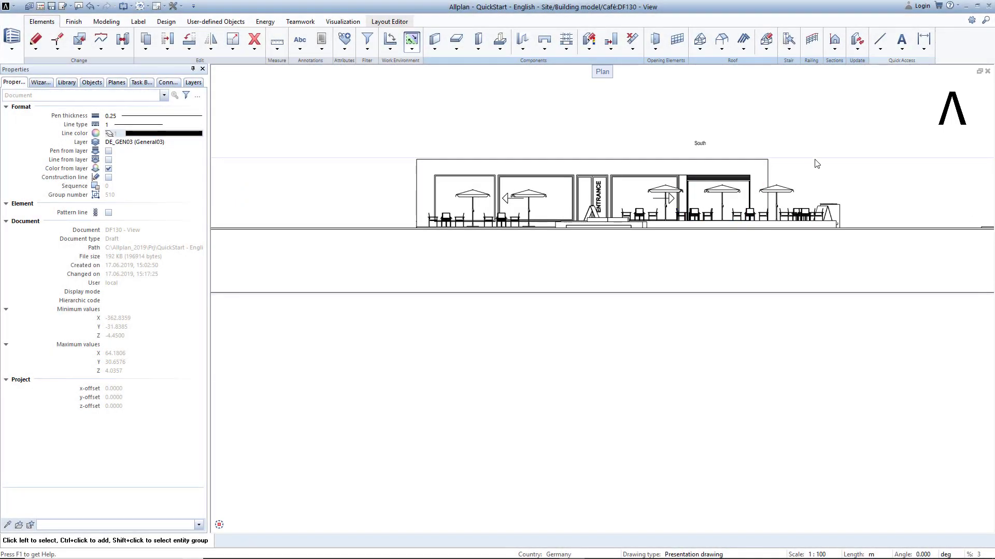